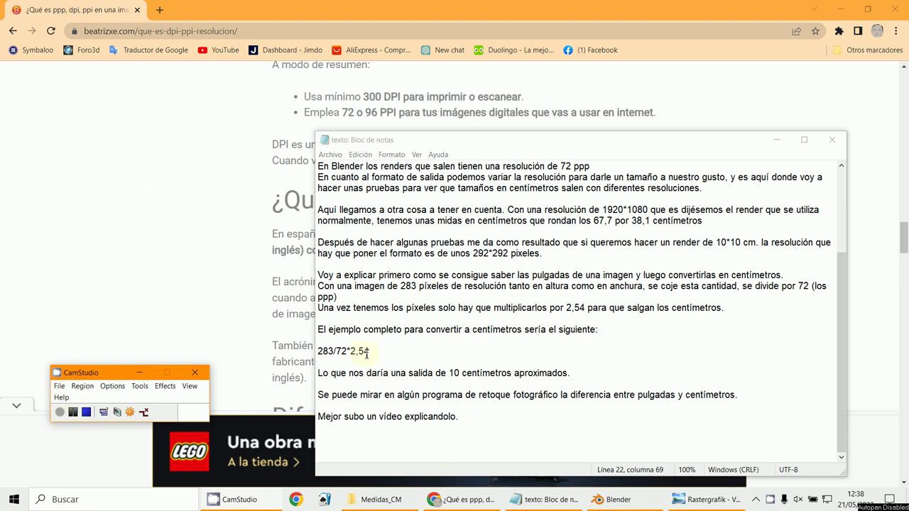
- Bring the Blender cube scene in front of Notepad and Chrome
left_click(642, 500)
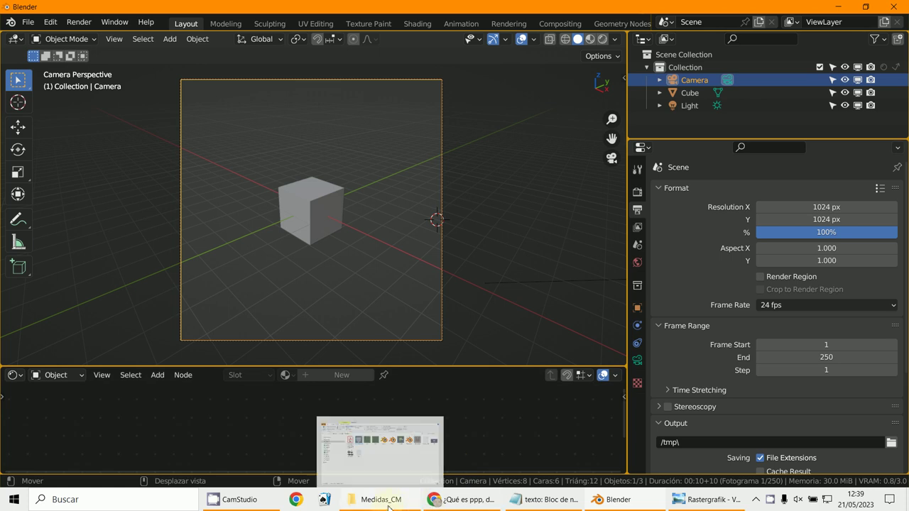
mouse_move(461, 500)
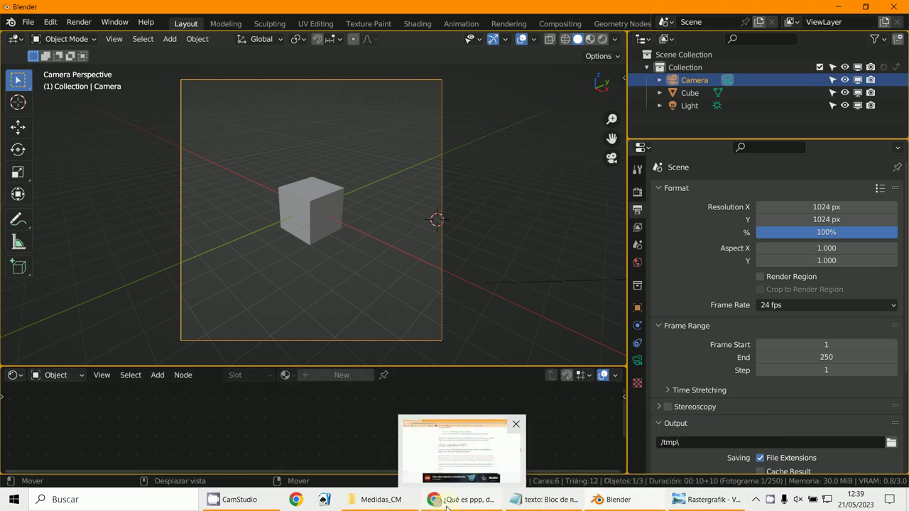
left_click(455, 501)
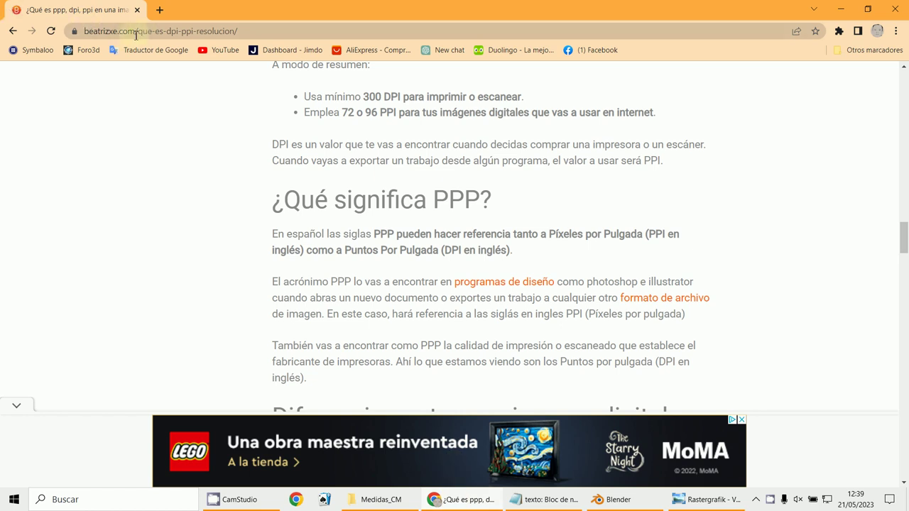
scroll(110, 99, "down", 5)
scroll(110, 99, "down", 4)
scroll(110, 99, "up", 1)
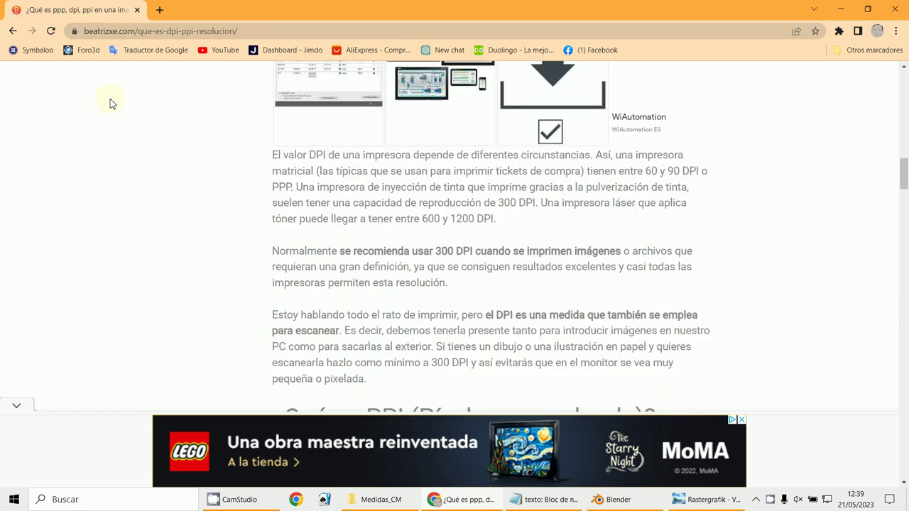
scroll(110, 103, "up", 3)
scroll(110, 103, "up", 4)
scroll(110, 103, "down", 3)
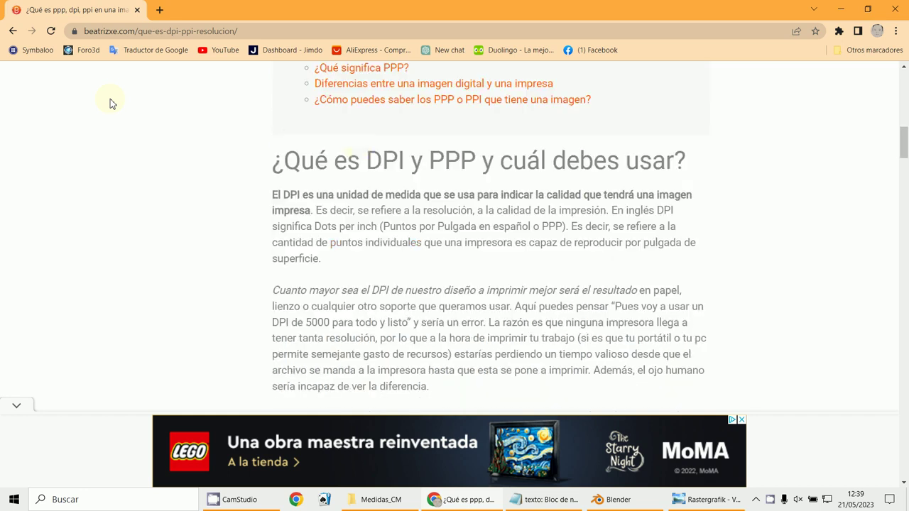
scroll(350, 229, "down", 4)
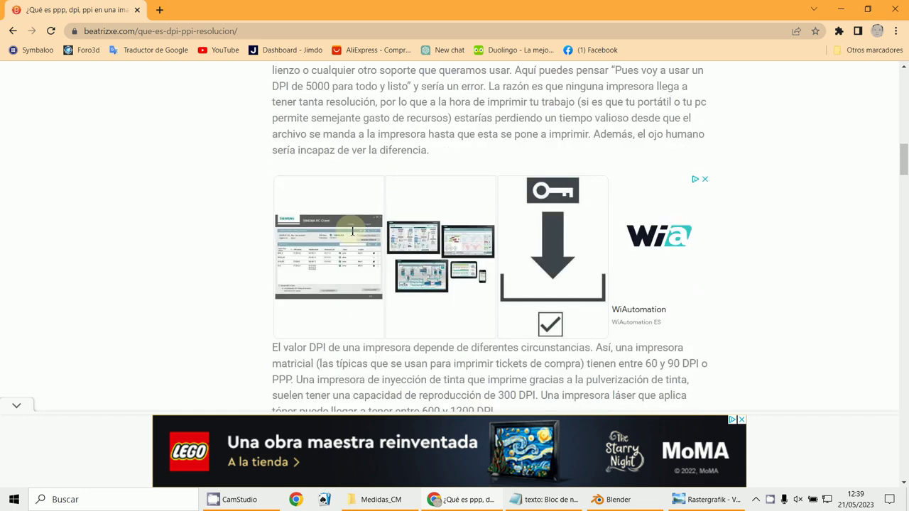
scroll(351, 229, "down", 2)
scroll(352, 231, "down", 2)
scroll(352, 231, "down", 2)
scroll(350, 234, "up", 1)
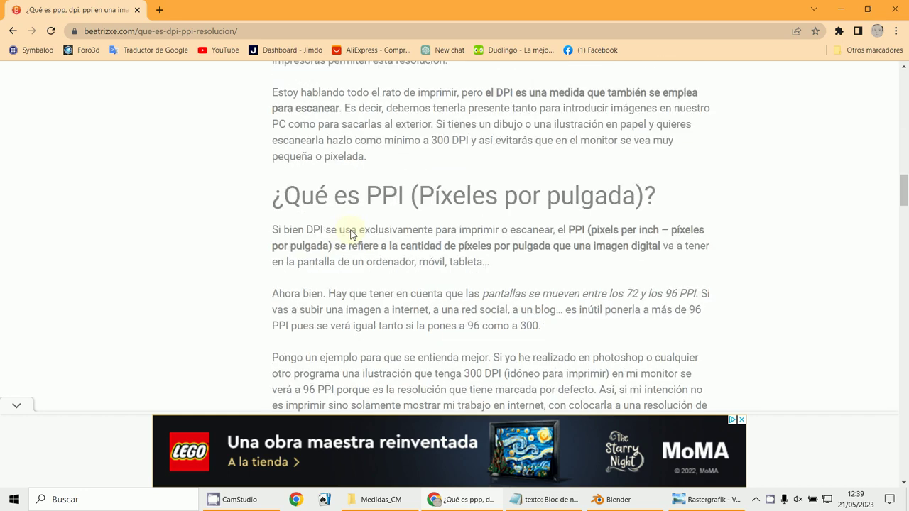
scroll(350, 233, "down", 4)
scroll(350, 235, "down", 3)
scroll(350, 235, "up", 5)
scroll(351, 235, "up", 1)
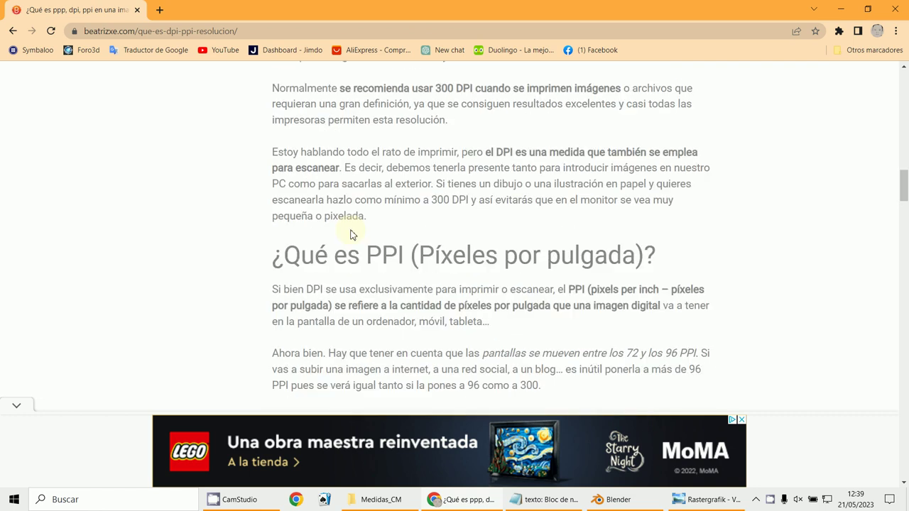
scroll(350, 234, "down", 2)
scroll(350, 234, "down", 4)
scroll(350, 234, "up", 3)
scroll(350, 234, "up", 2)
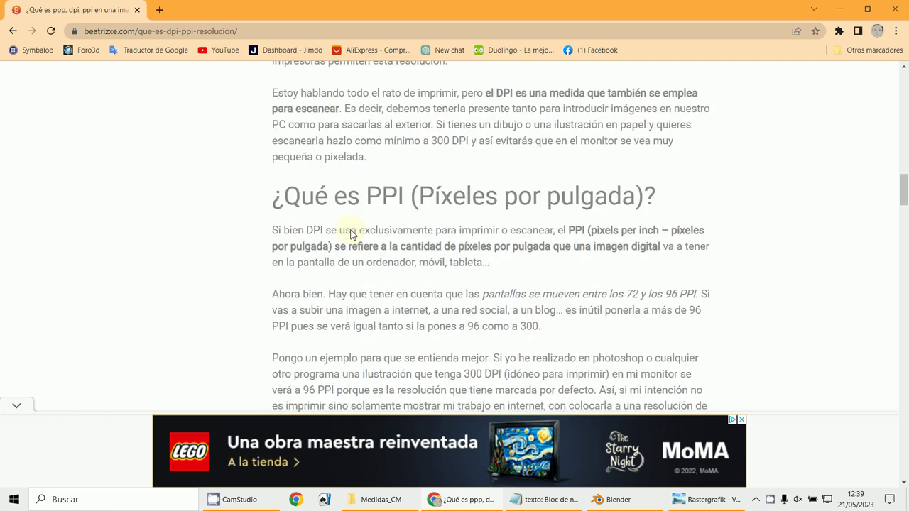
scroll(350, 234, "down", 2)
scroll(350, 234, "down", 3)
scroll(350, 234, "down", 3)
scroll(350, 234, "down", 2)
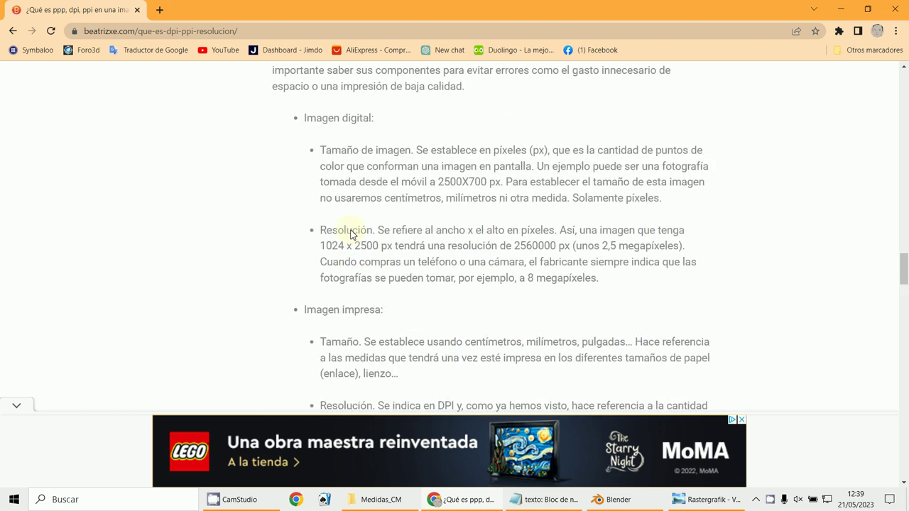
scroll(351, 234, "up", 1)
scroll(351, 238, "down", 5)
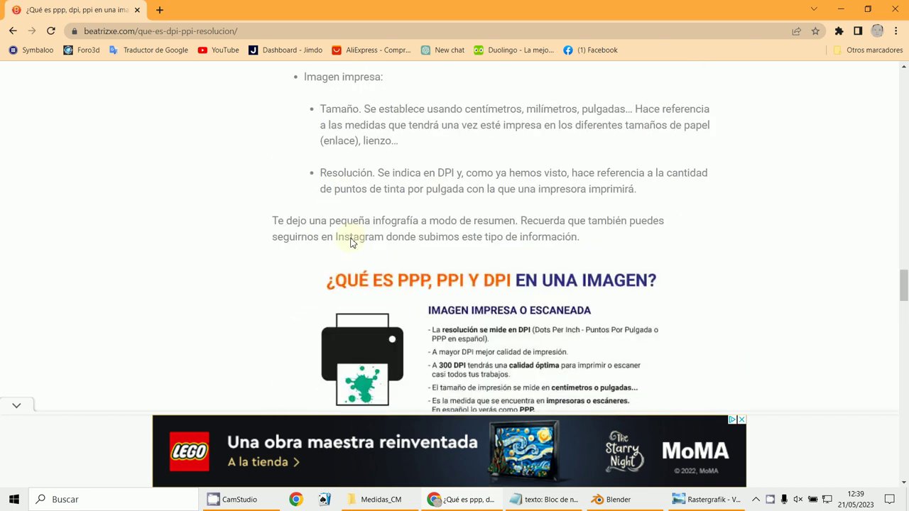
scroll(350, 241, "down", 2)
scroll(398, 231, "down", 2)
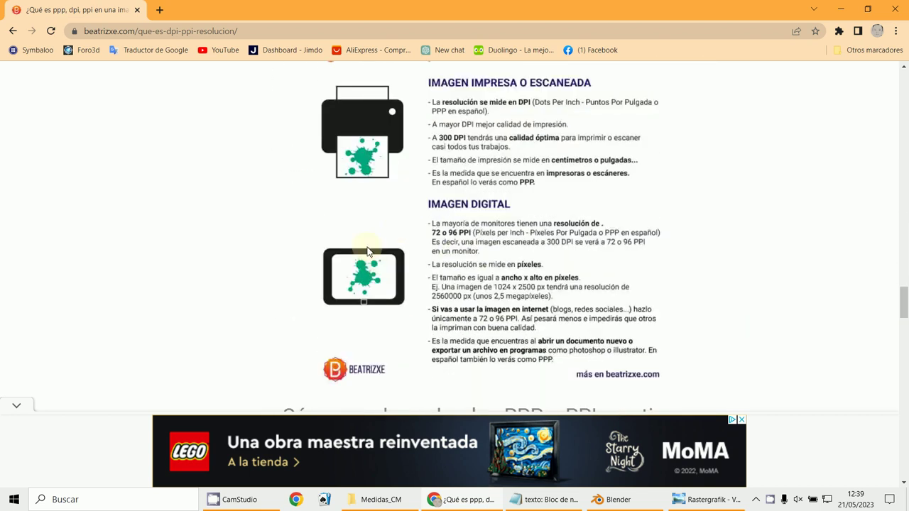
scroll(455, 286, "up", 1)
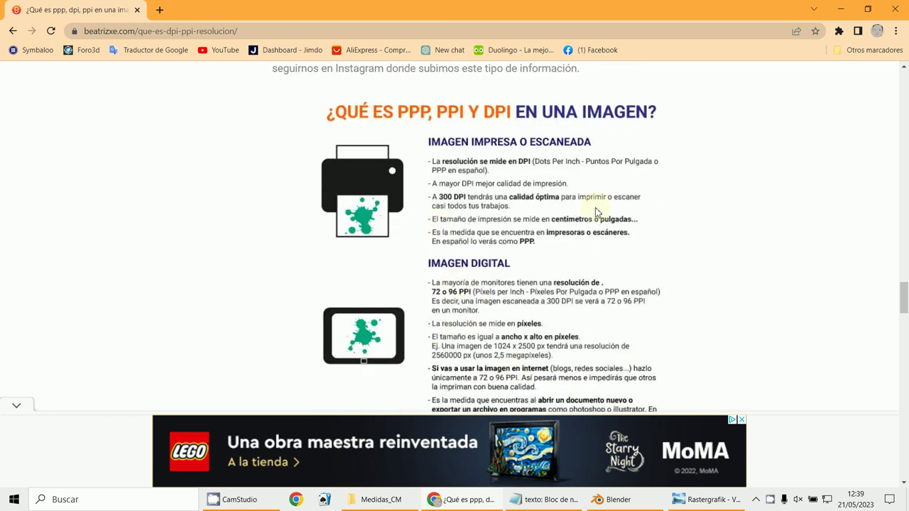
left_click(838, 10)
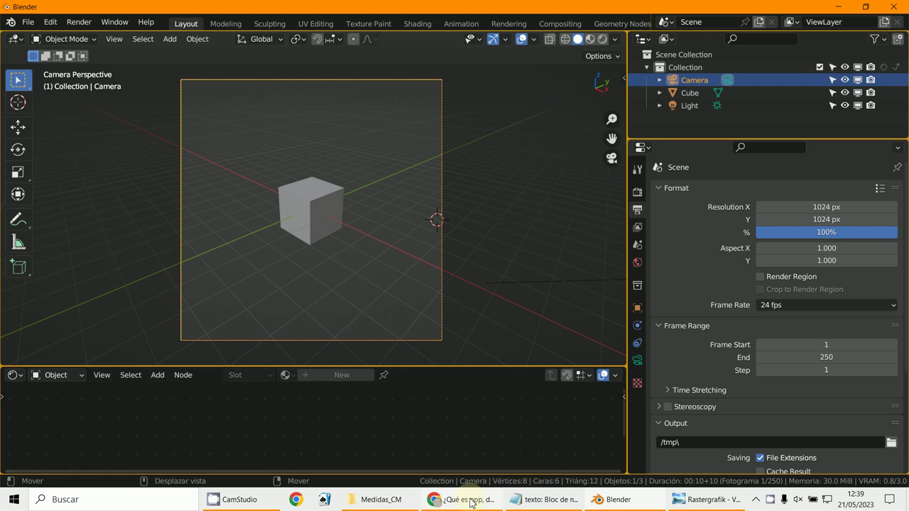
- Check the pixel-to-cm notes, then set Blender's Resolution X and Y to 283 px
left_click(539, 499)
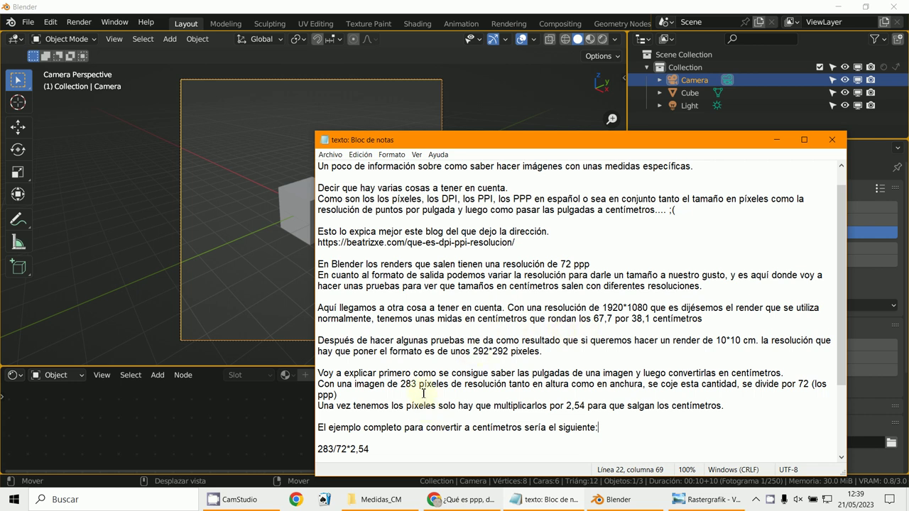
scroll(423, 392, "down", 2)
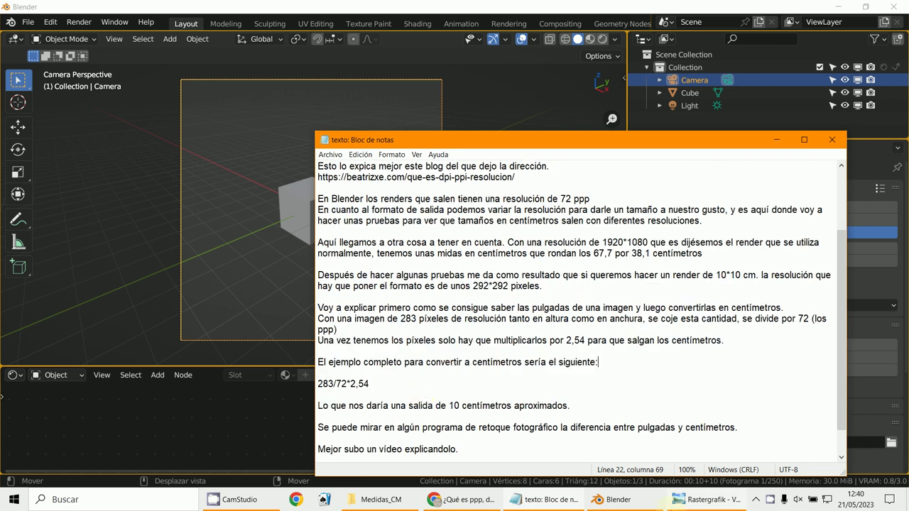
mouse_move(612, 499)
left_click(637, 508)
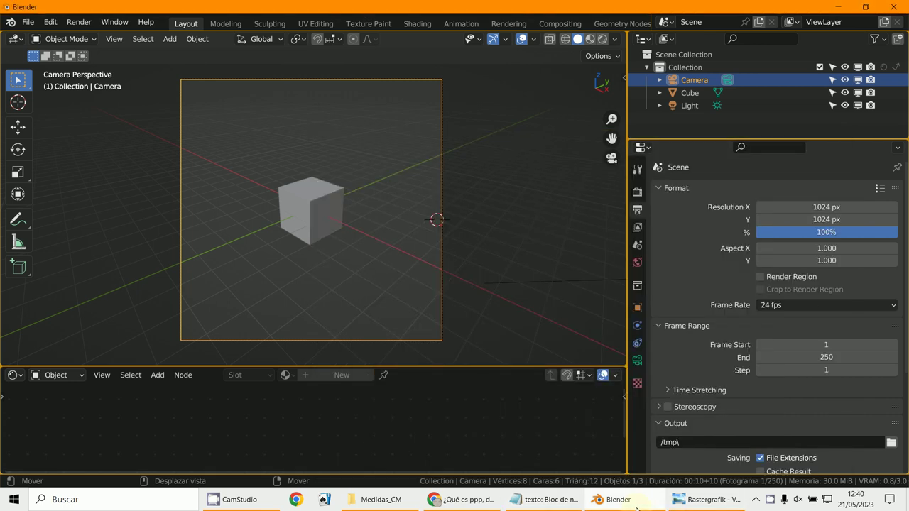
left_click(825, 207)
type("283")
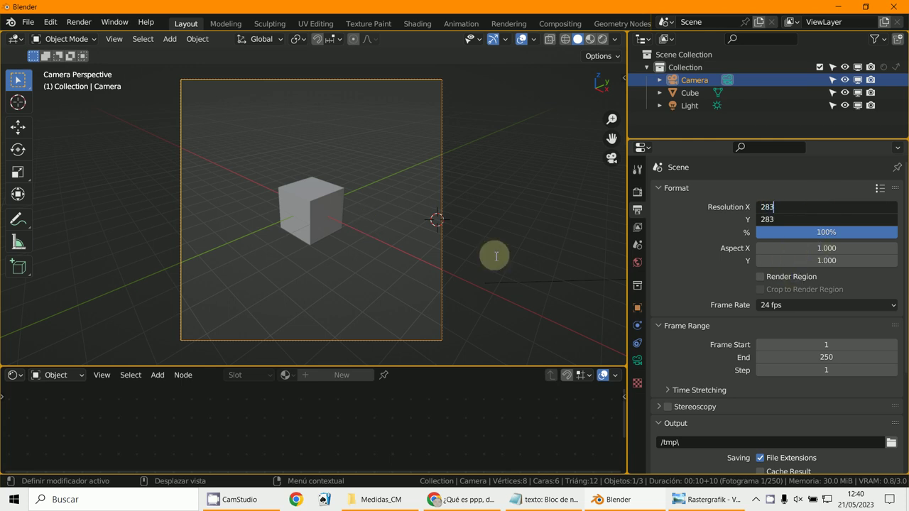
left_click(494, 256)
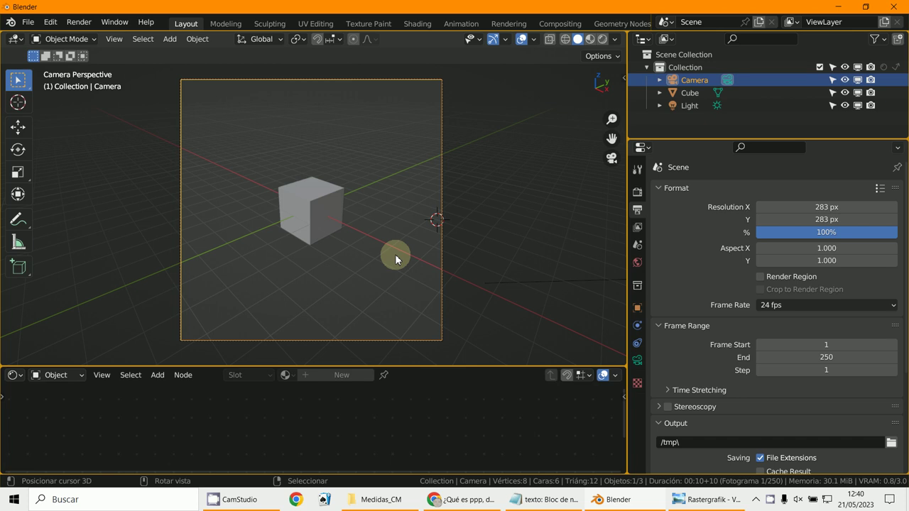
- Render the cube with F12 and move the render window to the left
key("F12")
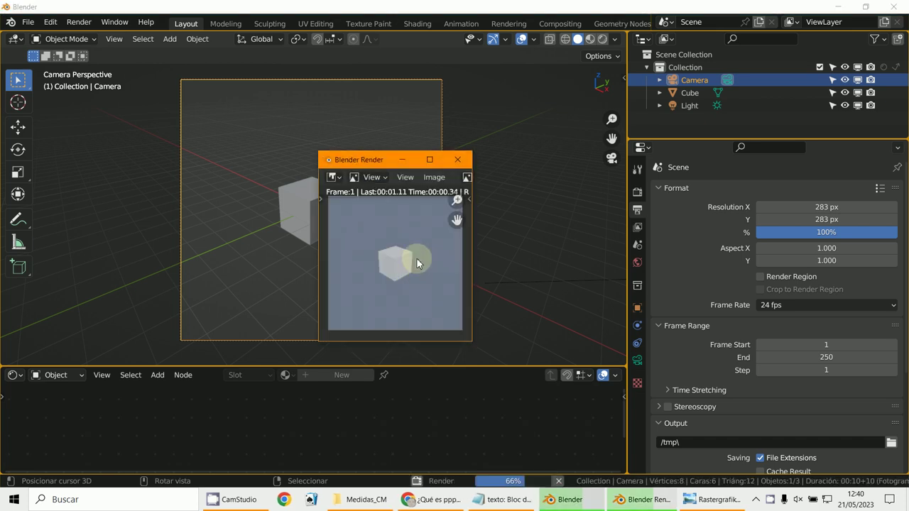
left_click(403, 177)
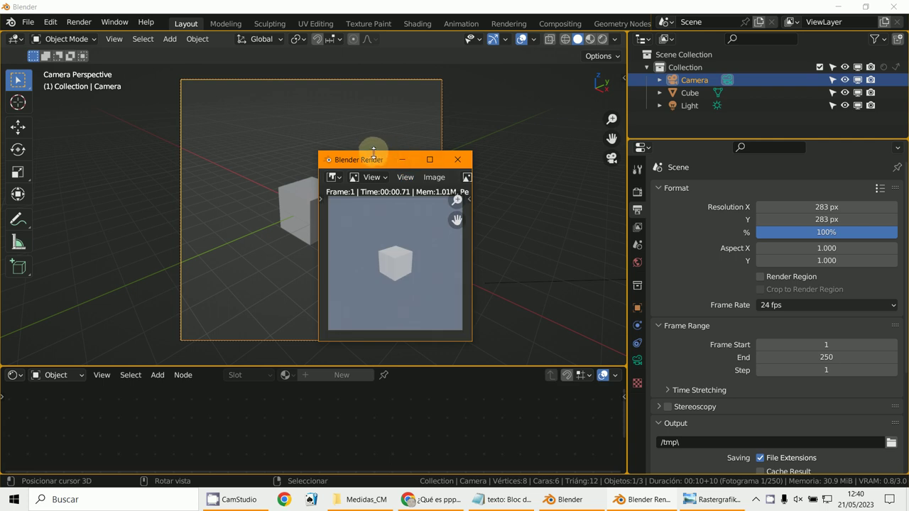
left_click_drag(375, 158, 228, 134)
- Save the render as 3.png in Downloads > Medidas_CM with 0% PNG compression
left_click(287, 150)
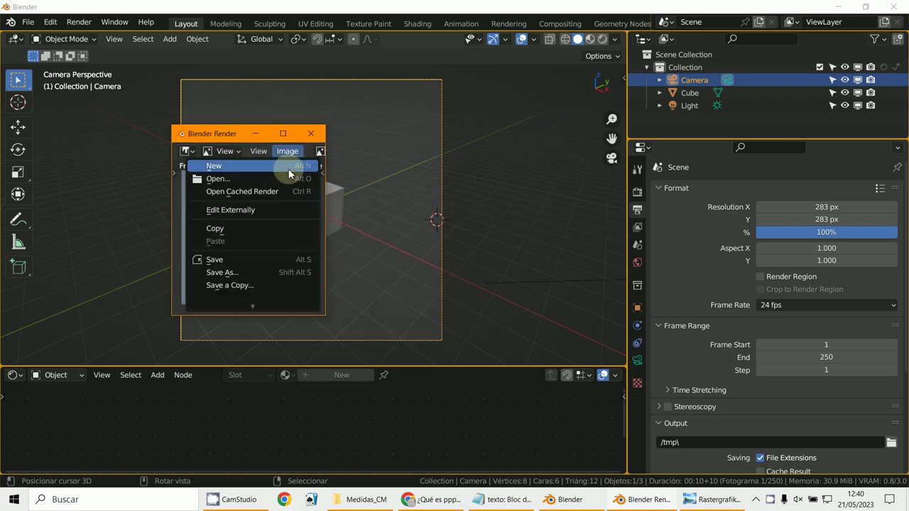
left_click(239, 270)
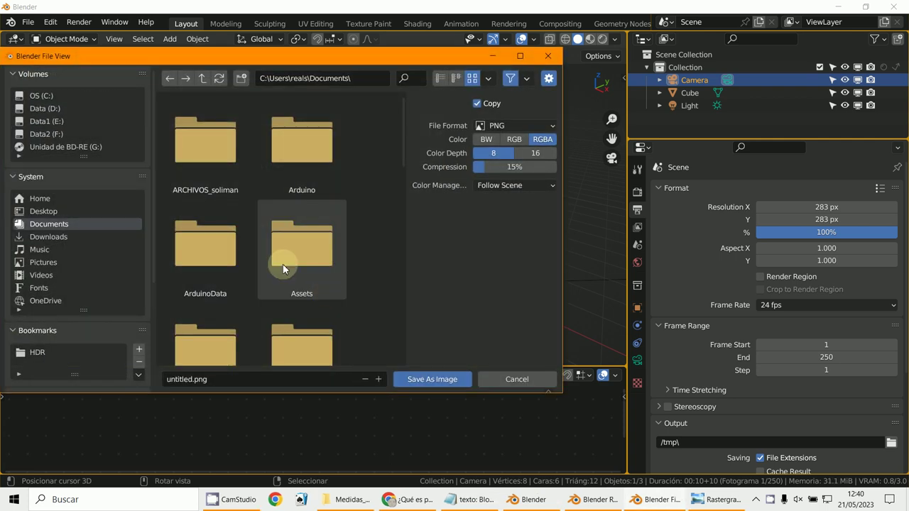
left_click(63, 238)
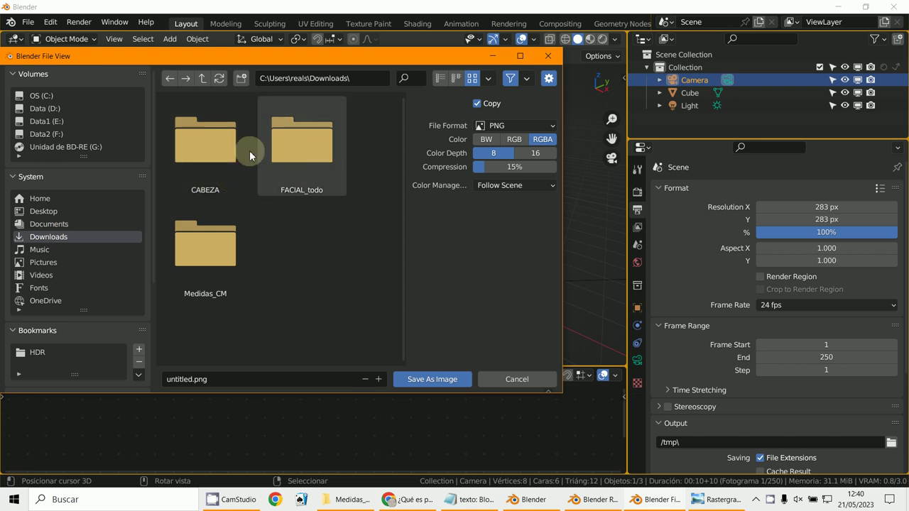
left_click(203, 266)
double_click(202, 268)
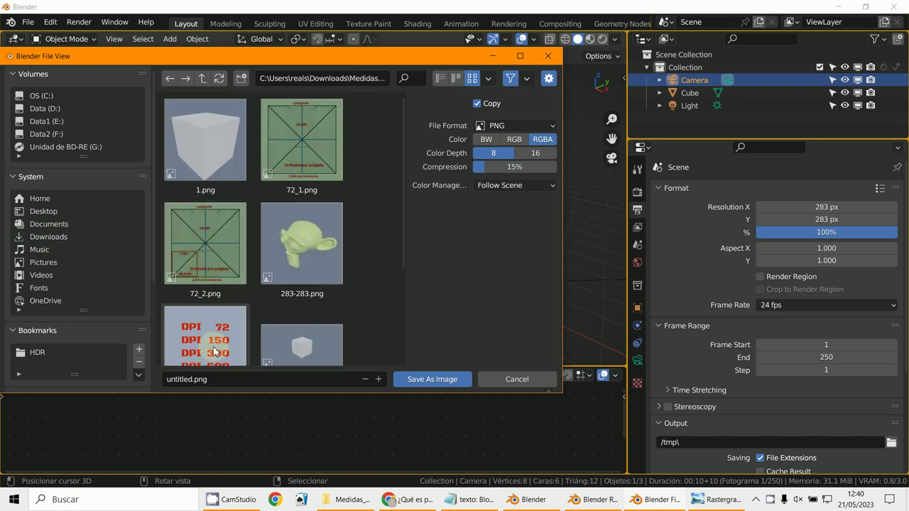
left_click(198, 381)
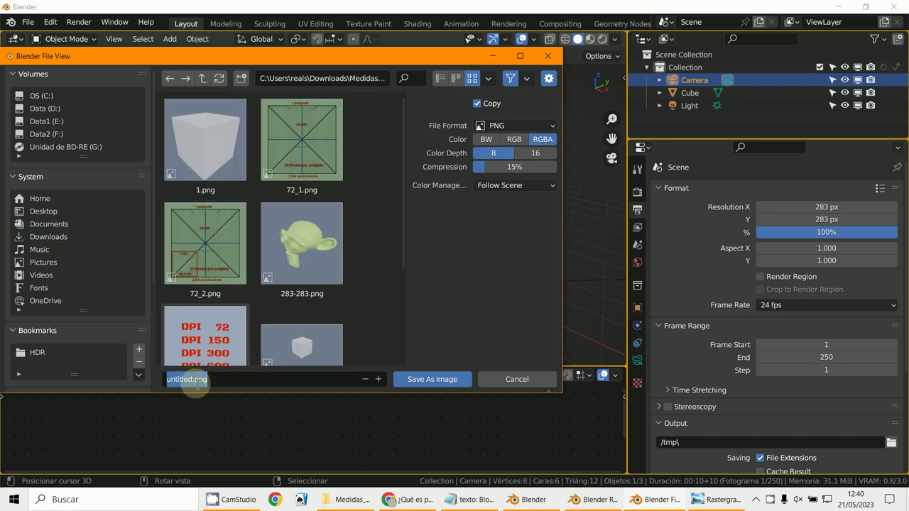
type("3")
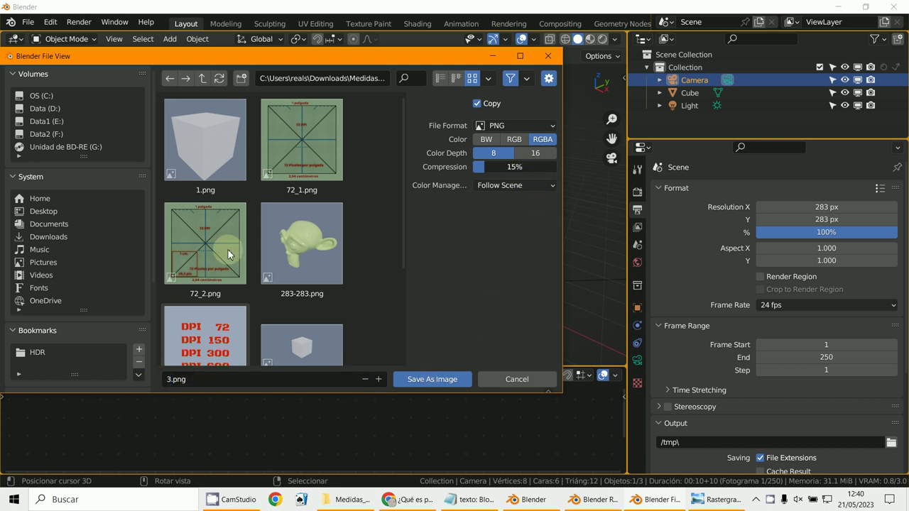
left_click_drag(525, 167, 468, 170)
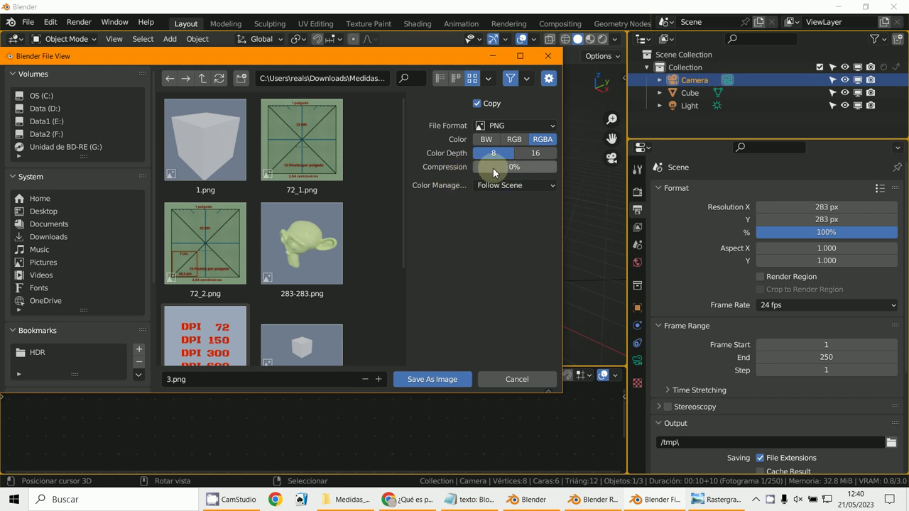
left_click(439, 380)
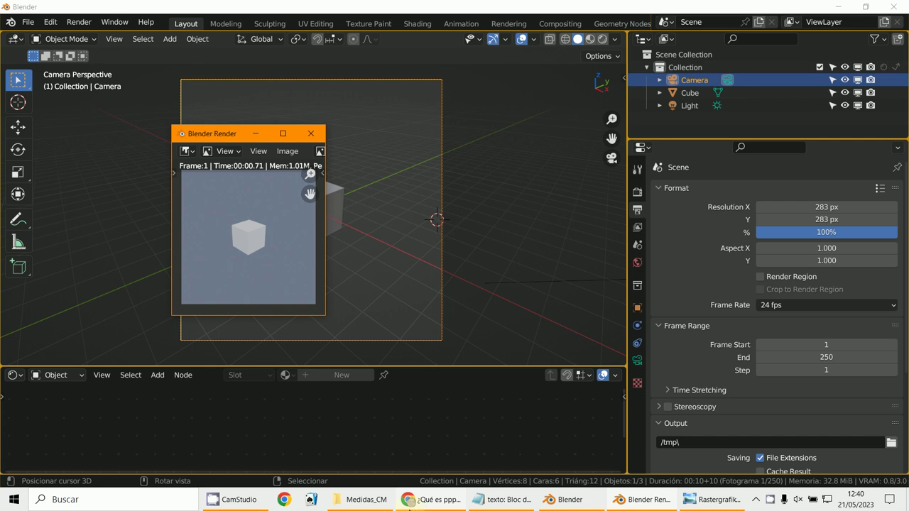
- Show the Medidas_CM folder in Detalles view with file 3 selected
left_click(371, 505)
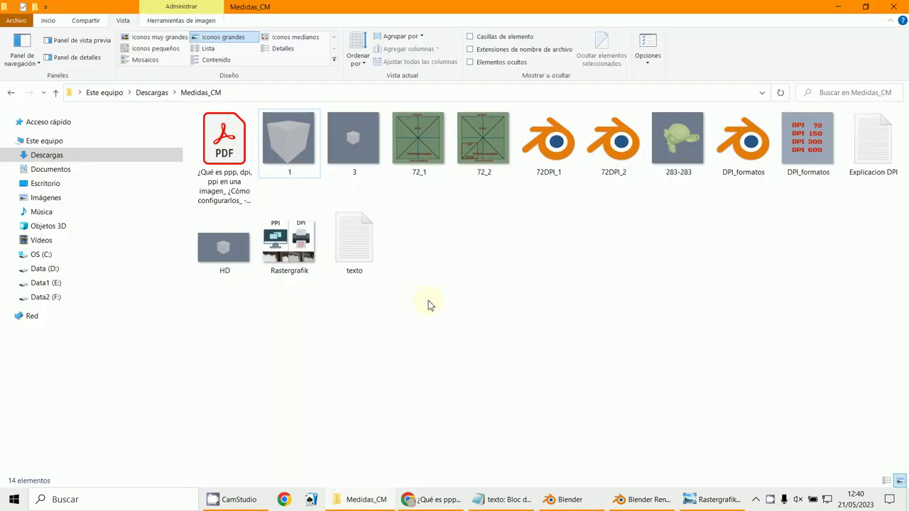
left_click(347, 149)
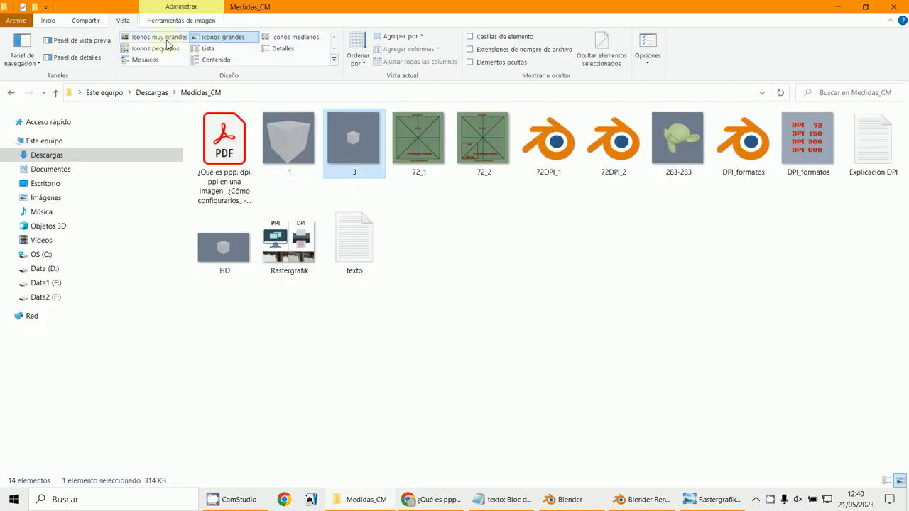
left_click(289, 50)
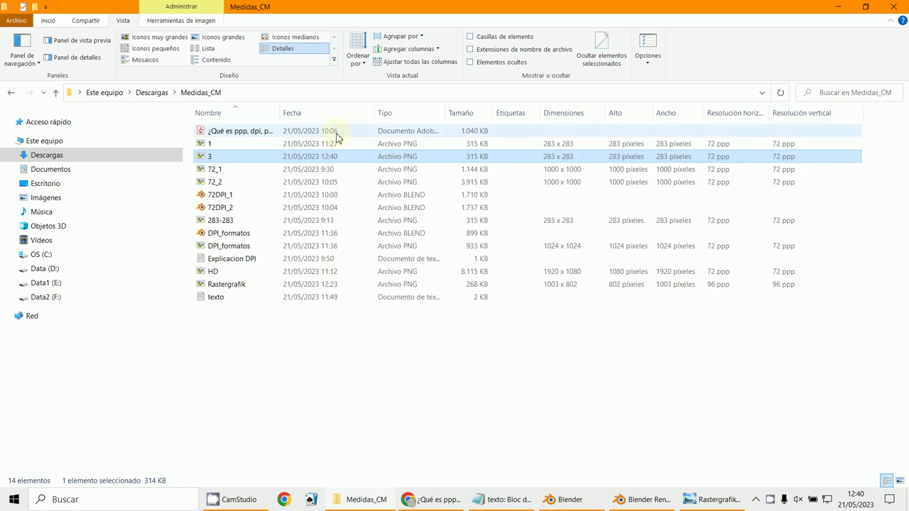
- Browse the full detail-column list, cancel it unchanged, then start renaming file 3
right_click(317, 114)
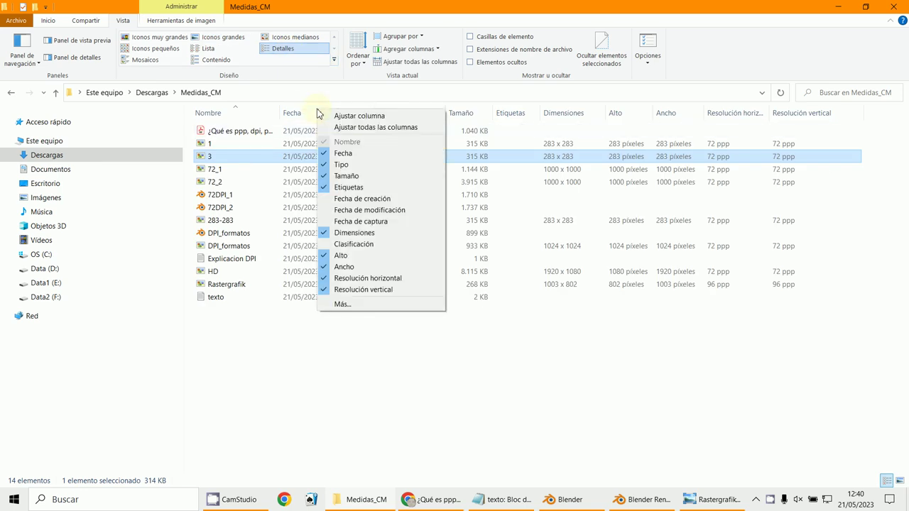
left_click(360, 304)
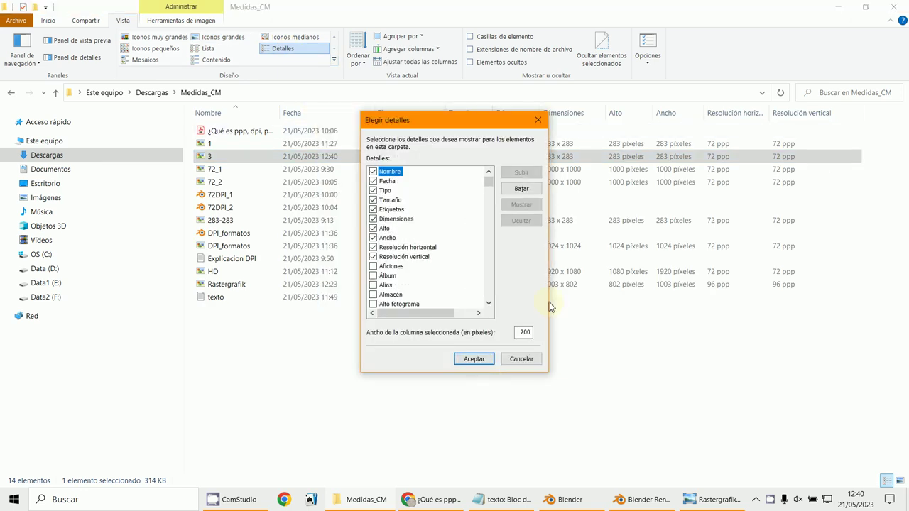
scroll(430, 265, "down", 5)
scroll(430, 266, "down", 5)
left_click(521, 360)
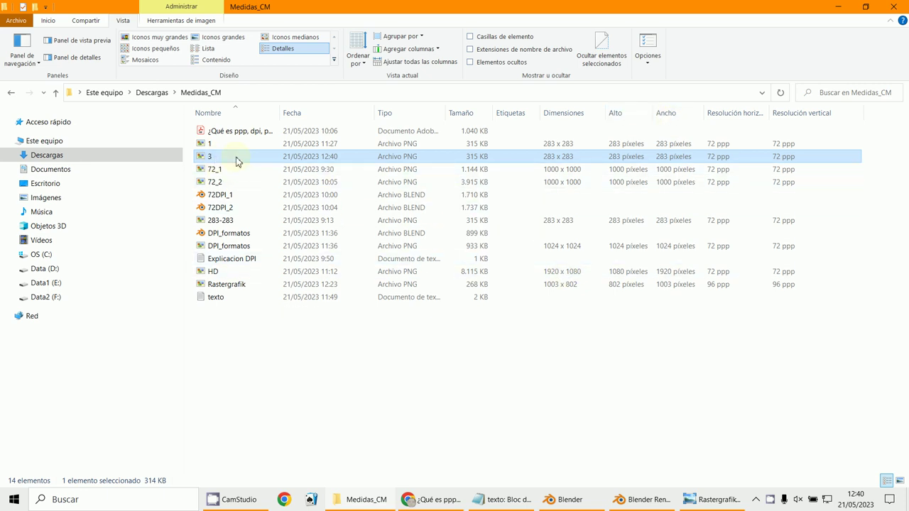
key("F2")
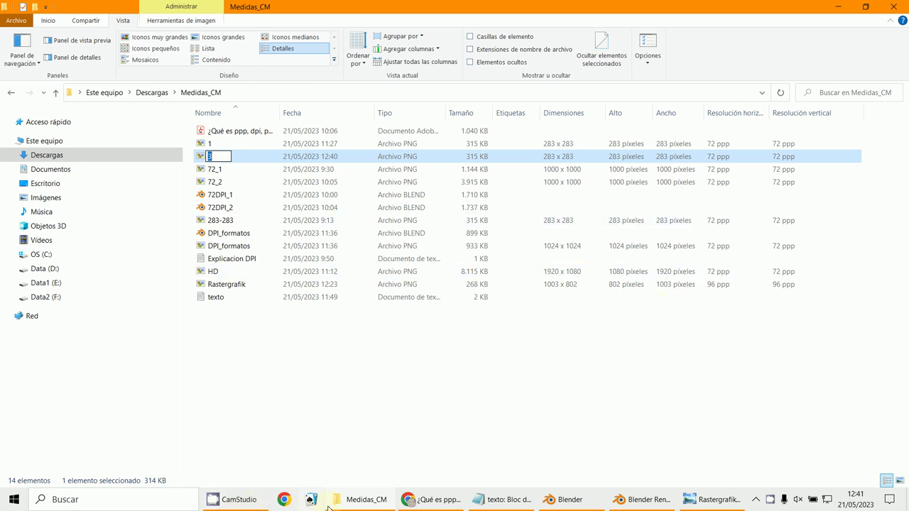
- Launch Calculadora via a 'calc' search and move it aside
left_click(152, 502)
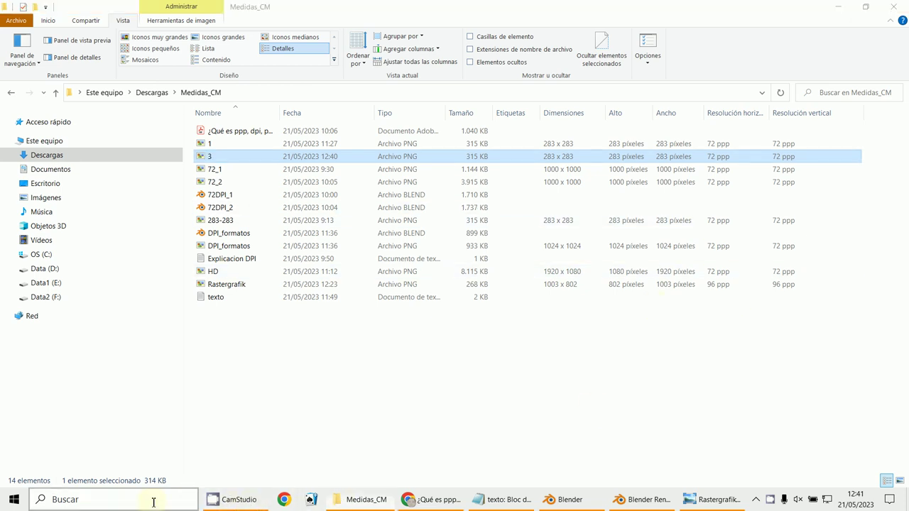
type("cal")
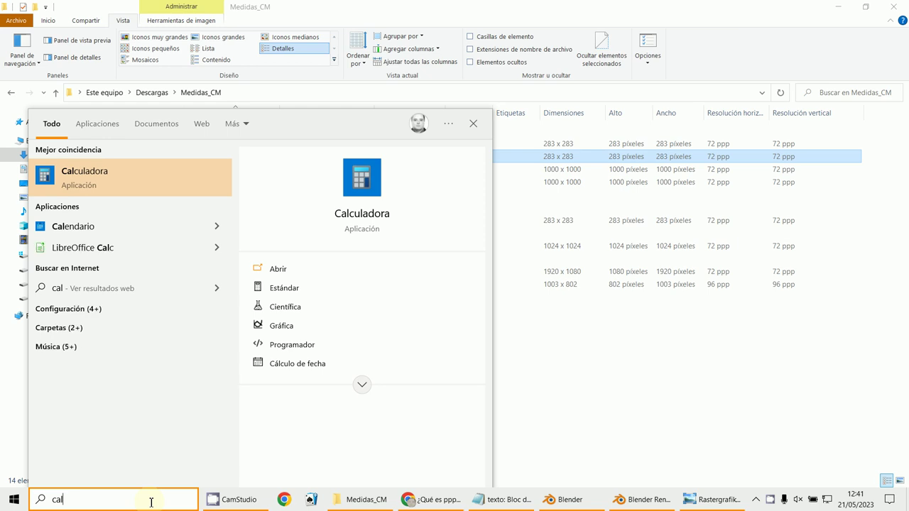
type("c")
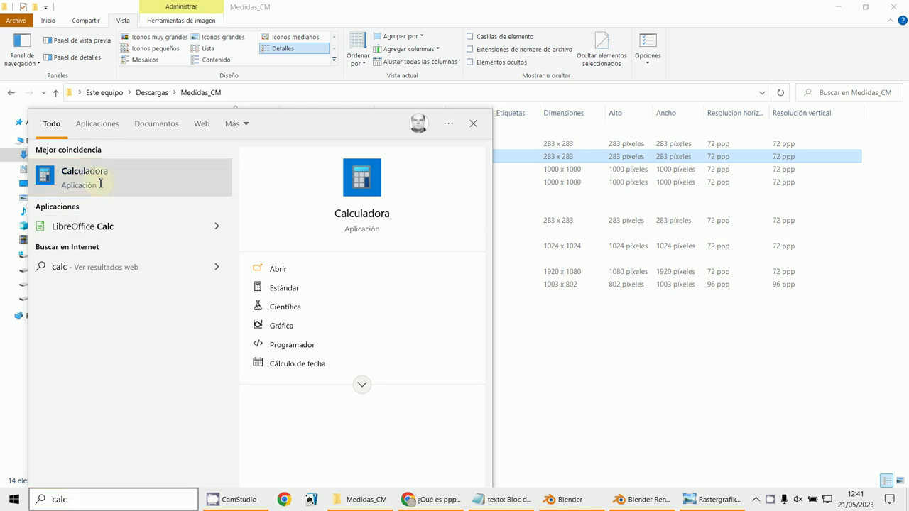
left_click(127, 181)
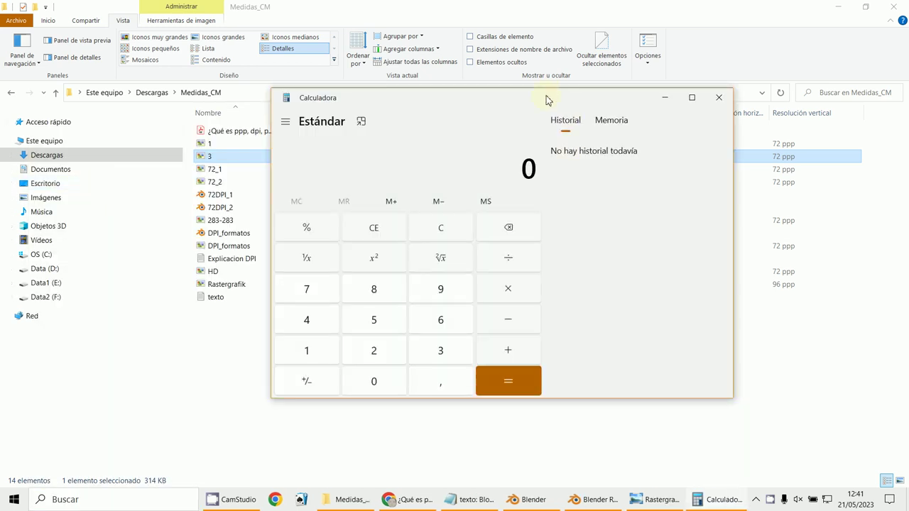
left_click_drag(547, 100, 327, 99)
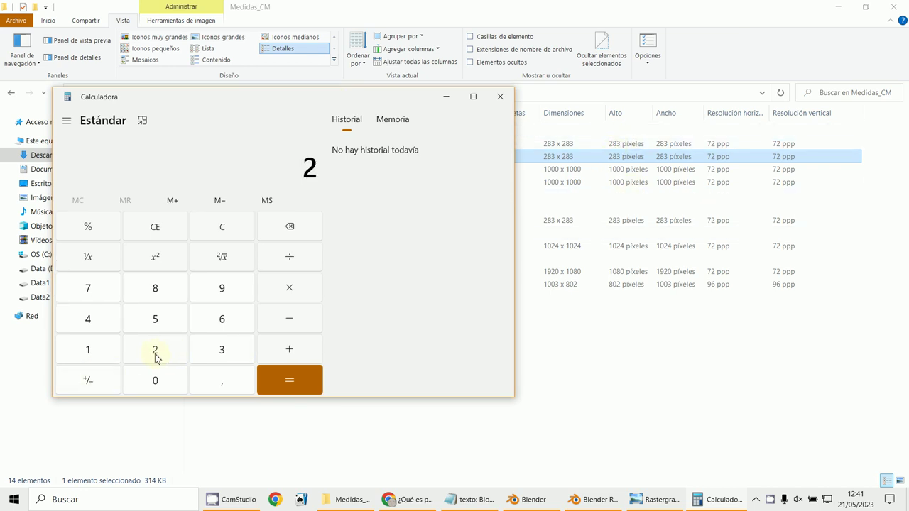
- Compute 283 ÷ 72 × 2,54 = 9,98 cm, then minimize the calculator
left_click(143, 292)
left_click(210, 350)
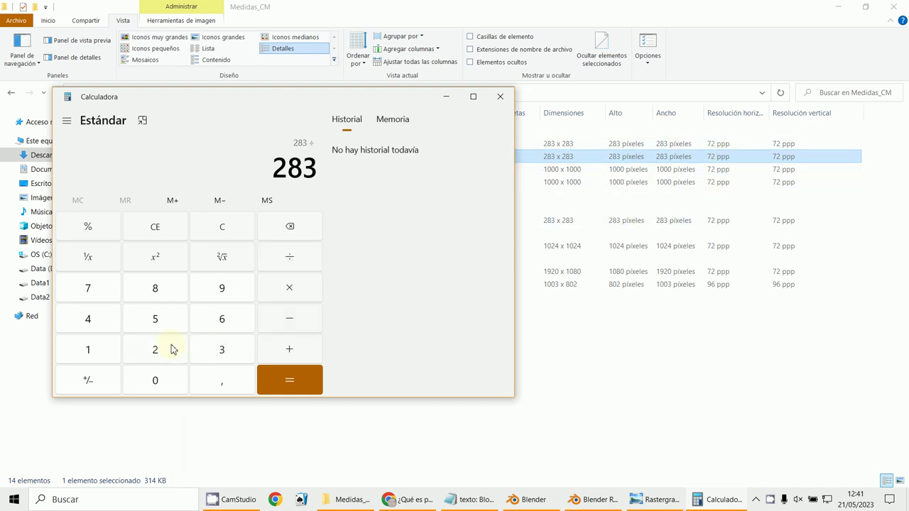
left_click(91, 292)
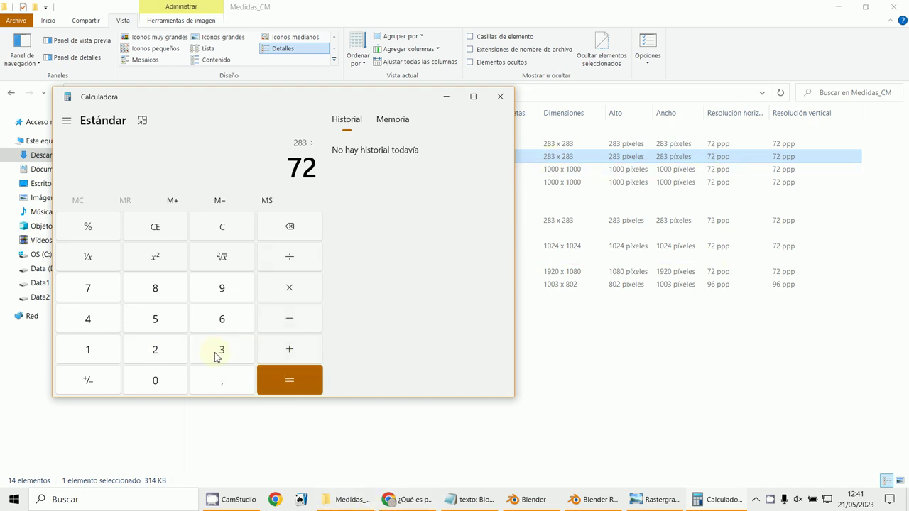
left_click(307, 291)
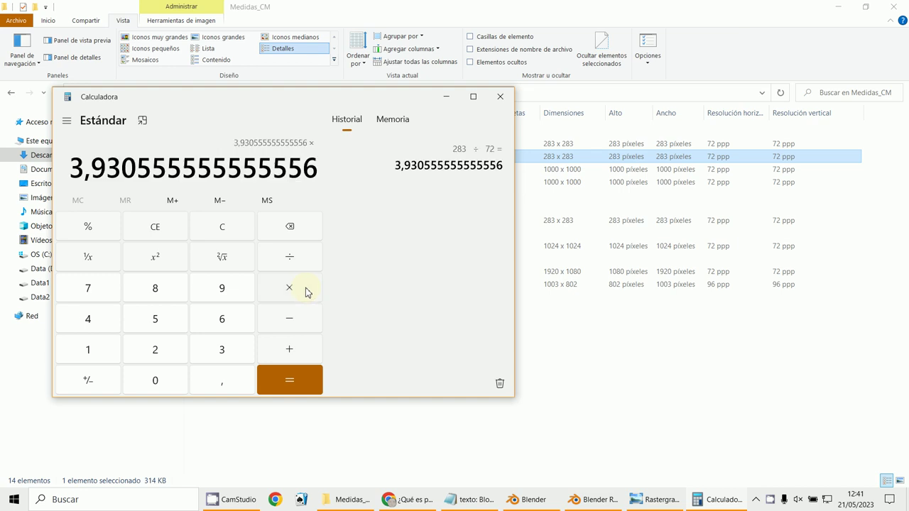
left_click(156, 353)
left_click(211, 380)
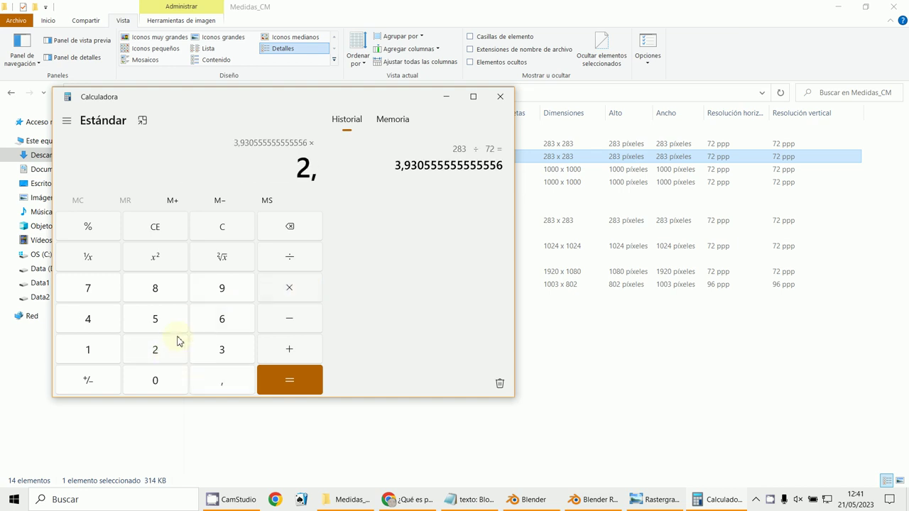
left_click(162, 321)
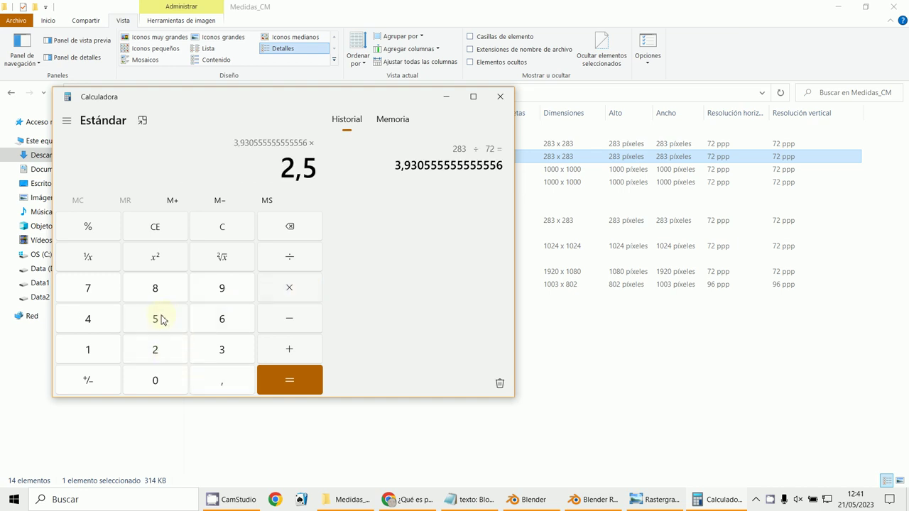
left_click(100, 319)
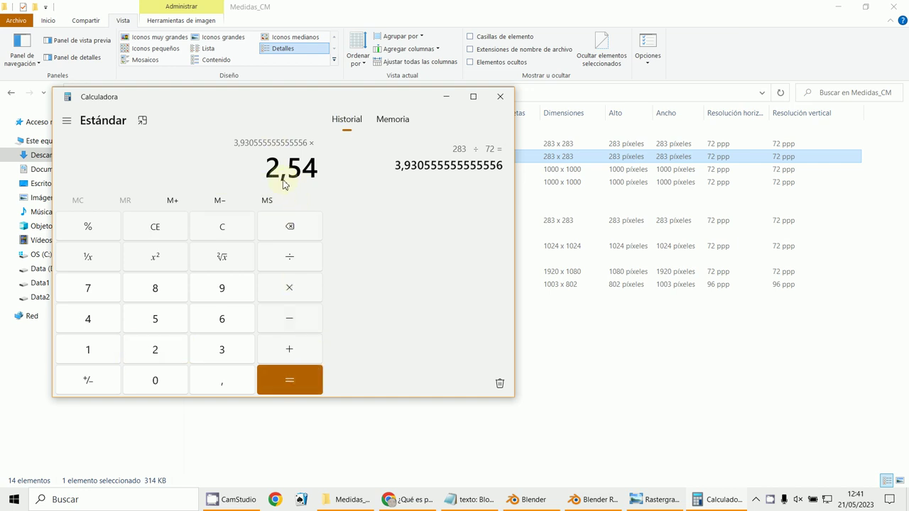
left_click(283, 374)
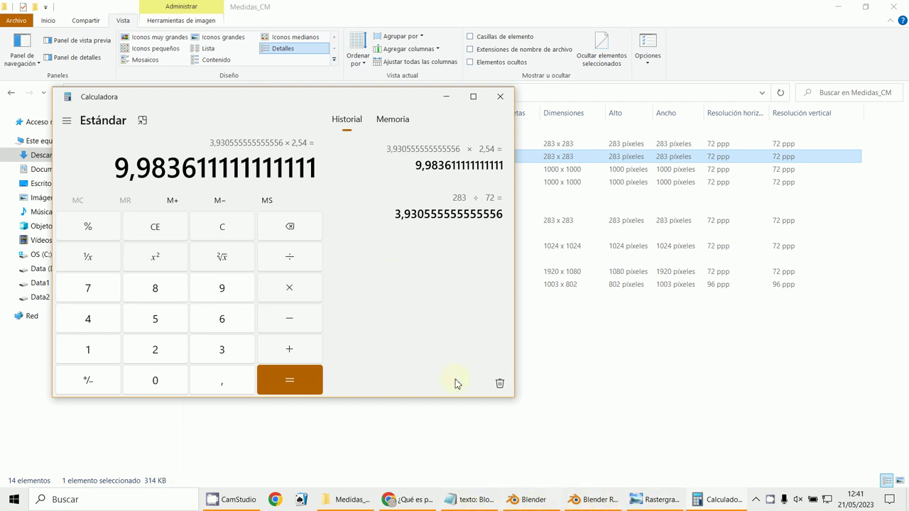
left_click(446, 97)
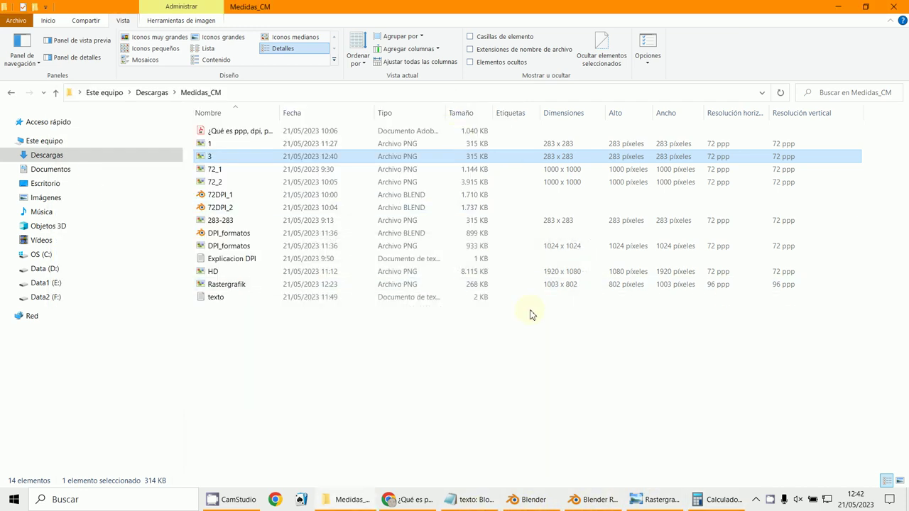
- Minimize the open windows, launch paint.net from the desktop and open 3.png
left_click(842, 13)
left_click(838, 8)
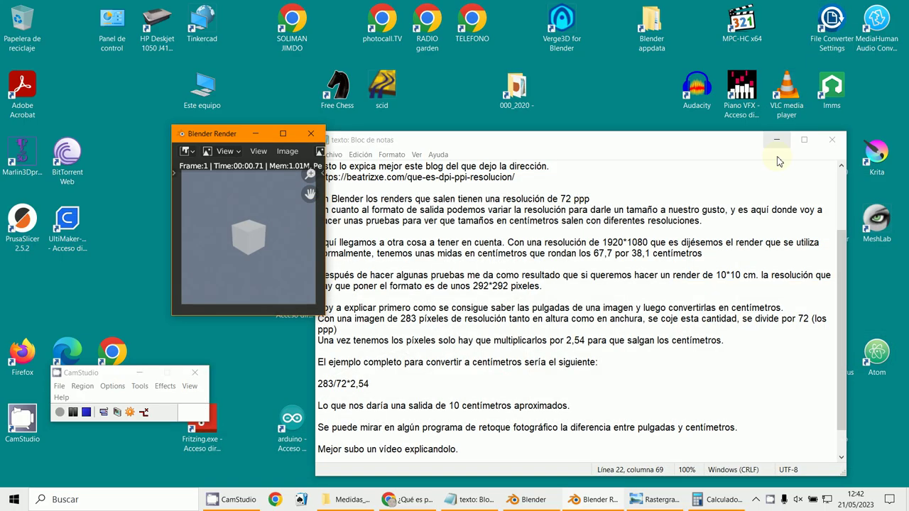
left_click(776, 140)
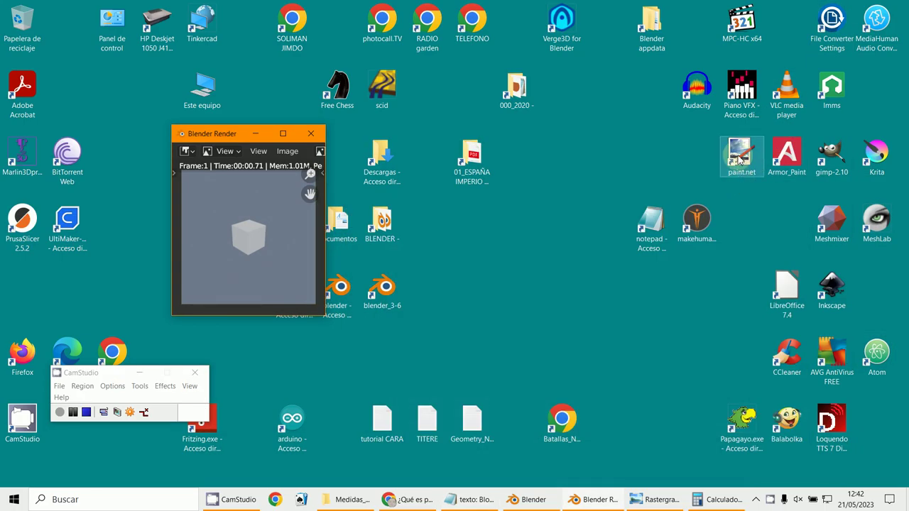
left_click(739, 160)
double_click(739, 160)
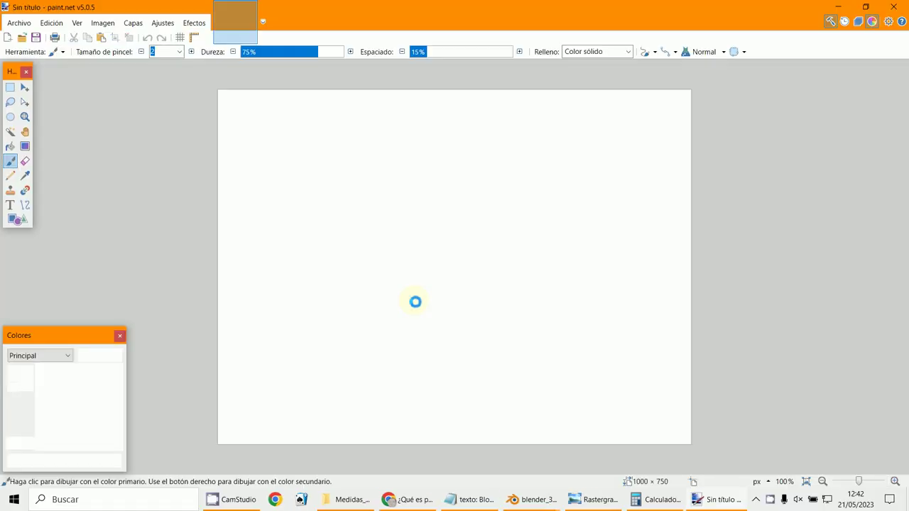
left_click(19, 23)
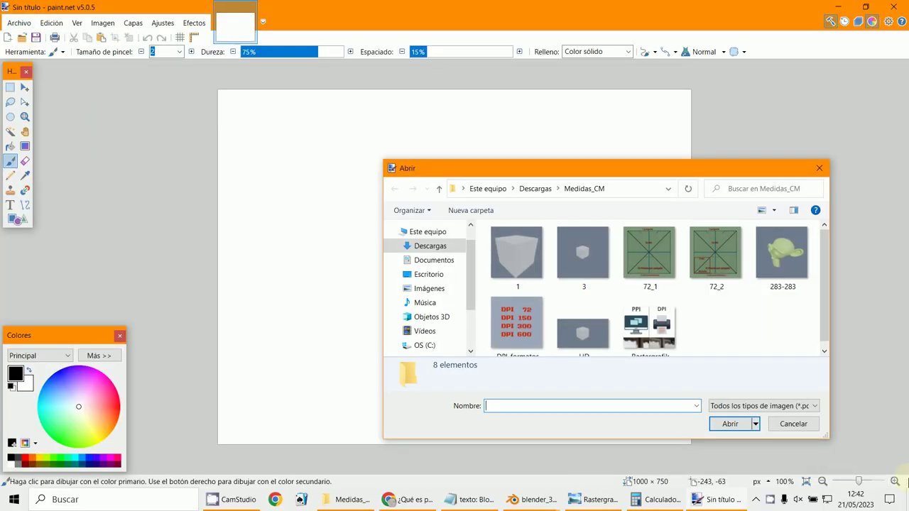
double_click(584, 262)
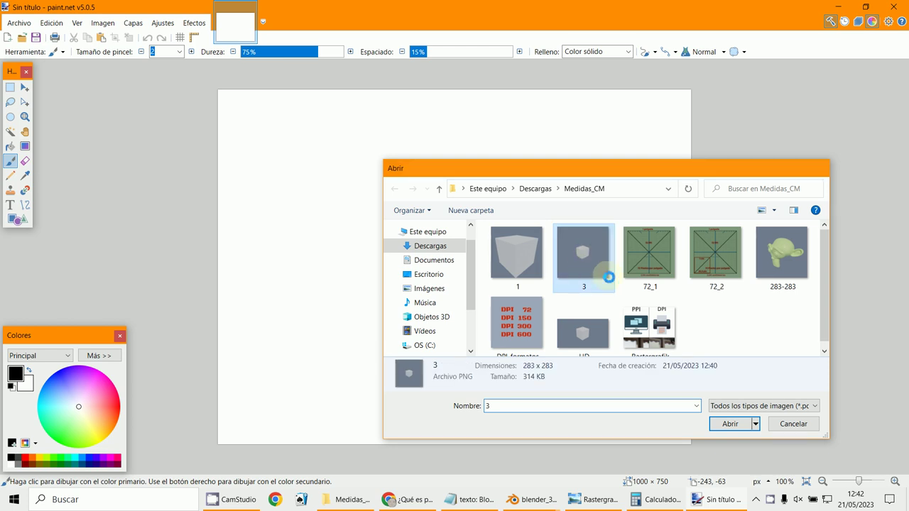
- Show 3.png's canvas size in pixels per inch: 3,93 in at 71,98 ppi
left_click(113, 26)
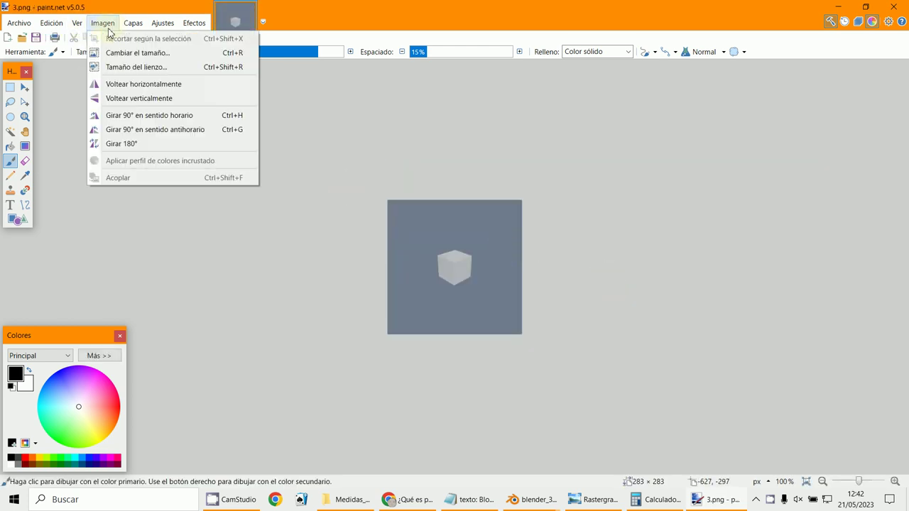
left_click(106, 67)
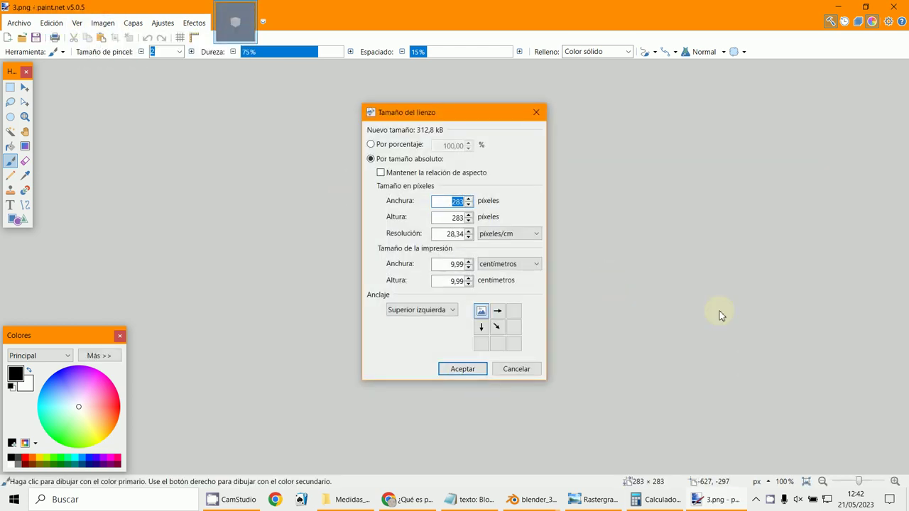
left_click(527, 234)
left_click(510, 247)
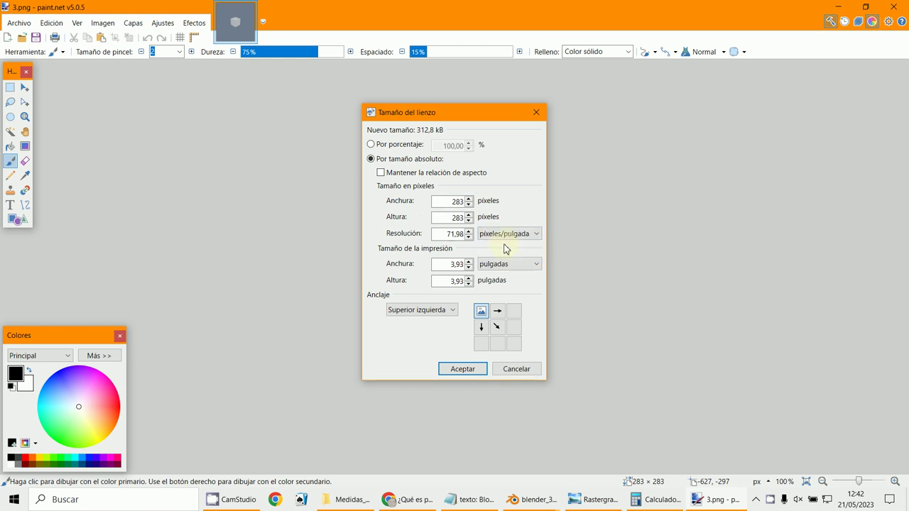
left_click(446, 215)
left_click(348, 499)
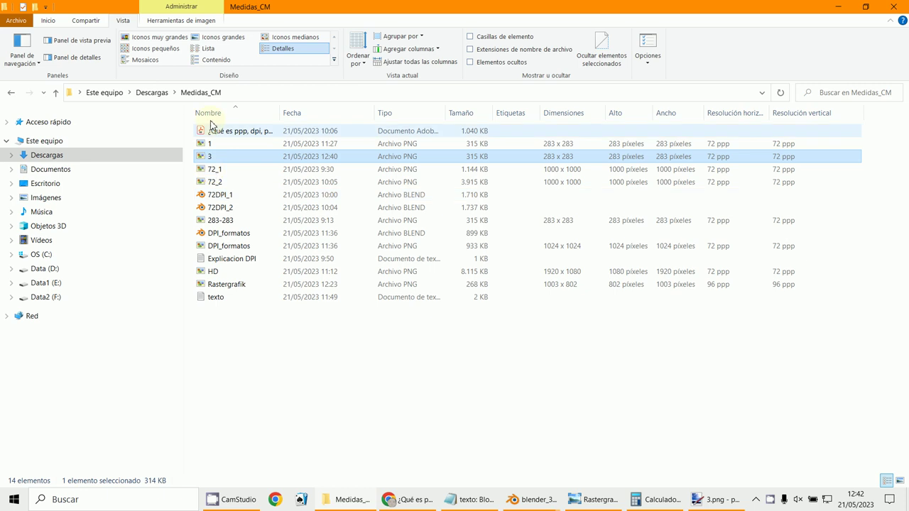
- Show Medidas_CM as large thumbnails and open the DPI_formatos chart in the photo viewer
left_click(219, 36)
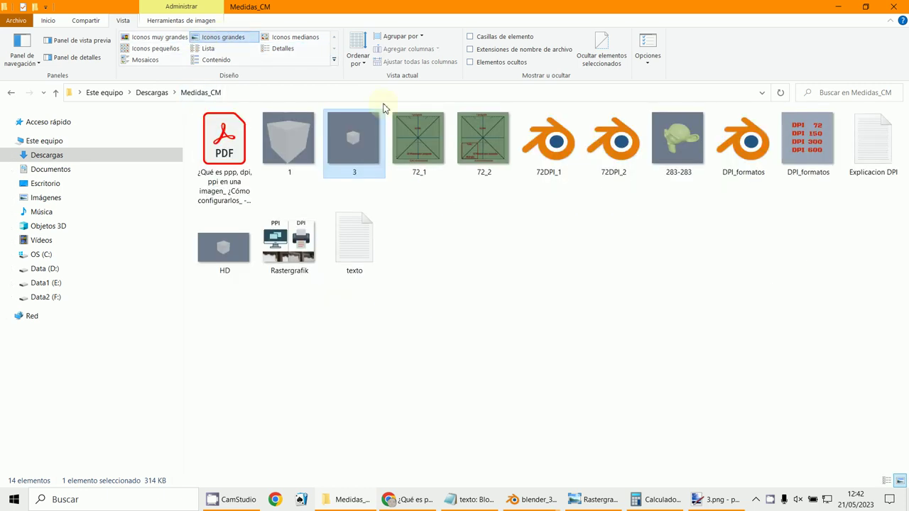
left_click(806, 156)
double_click(807, 156)
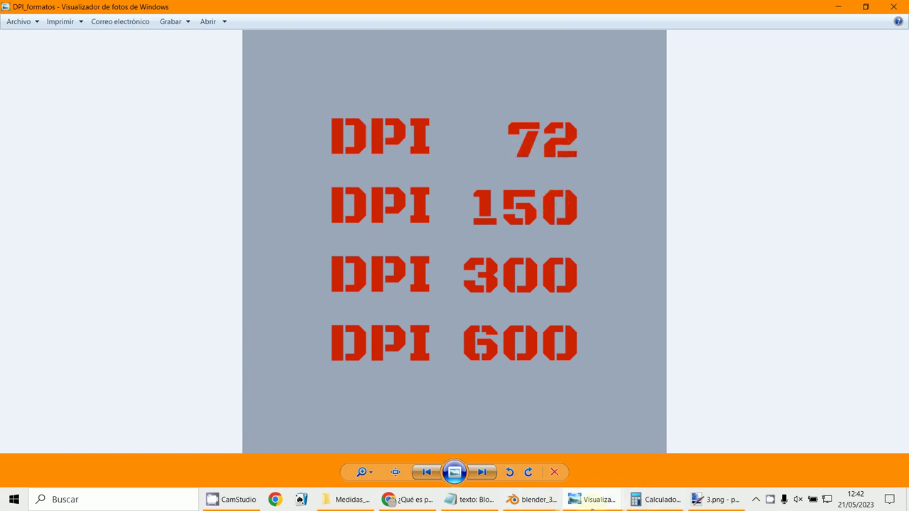
- Recheck the calculator result, then minimize the photo viewer and calculator to reveal the folder
left_click(636, 506)
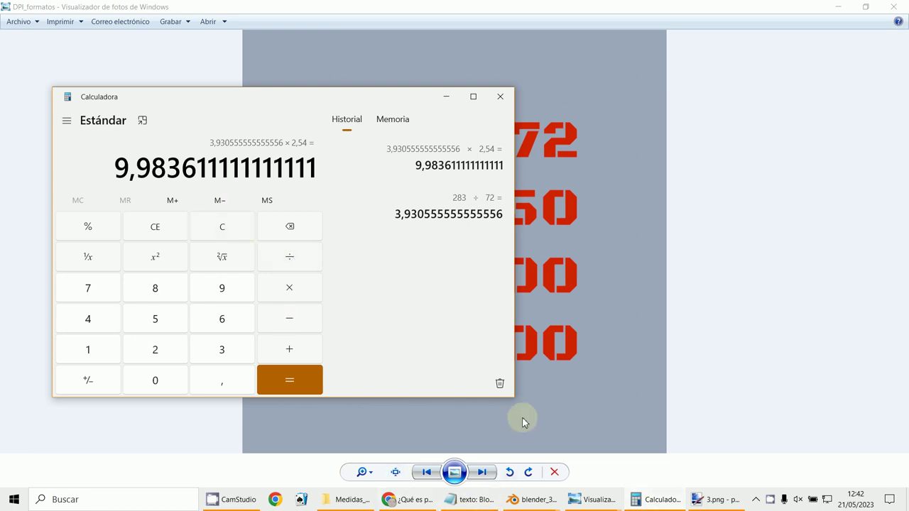
left_click(838, 7)
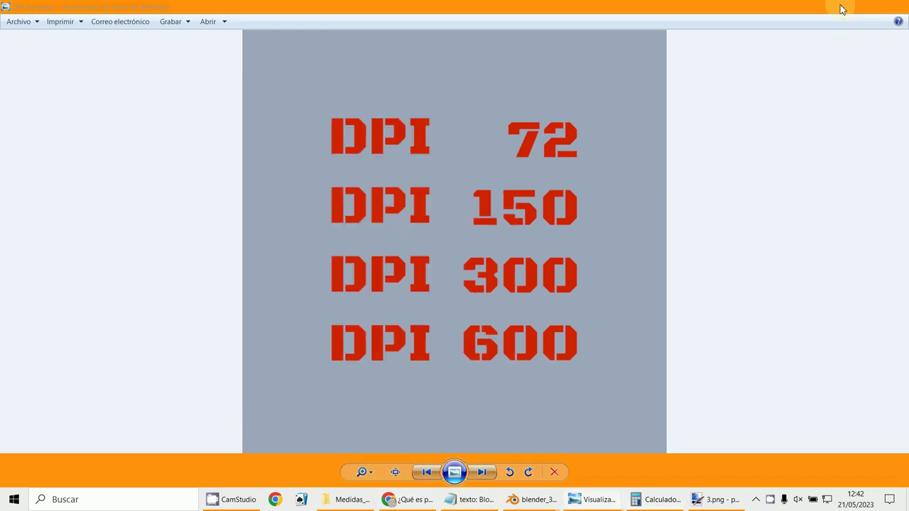
left_click(446, 97)
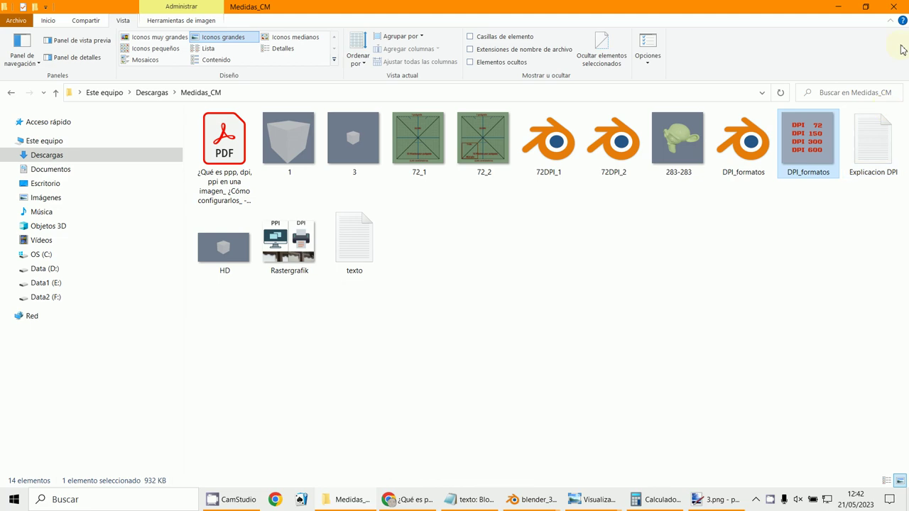
- Switch the canvas resolution units to píxeles/cm (9,99 cm), then back to píxeles/pulgada
left_click(838, 7)
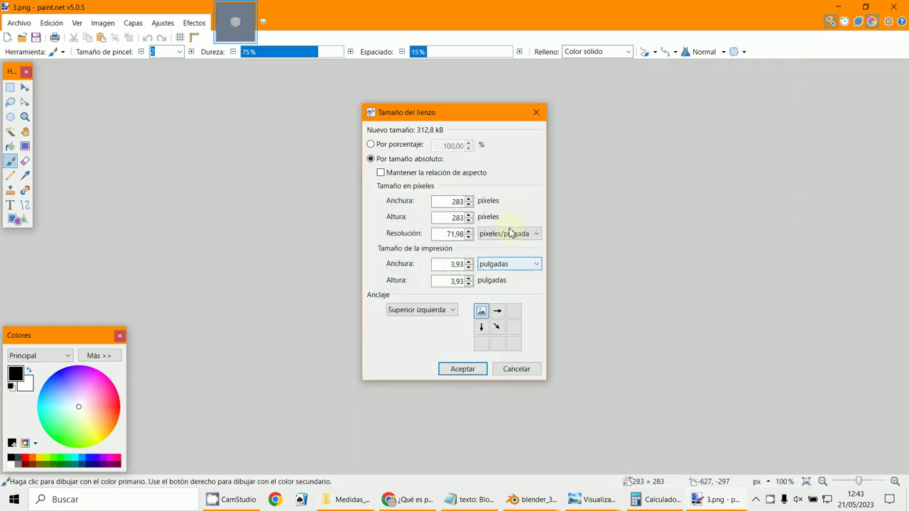
left_click(509, 234)
left_click(497, 250)
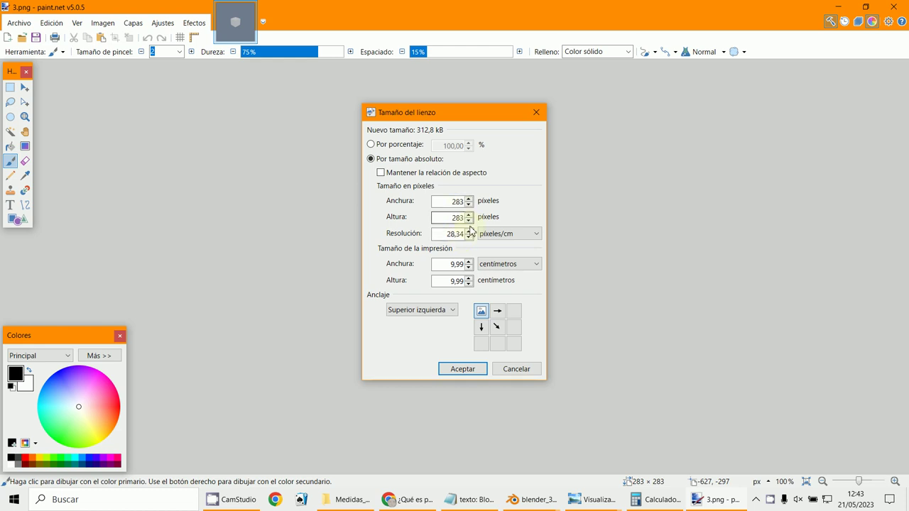
left_click(489, 235)
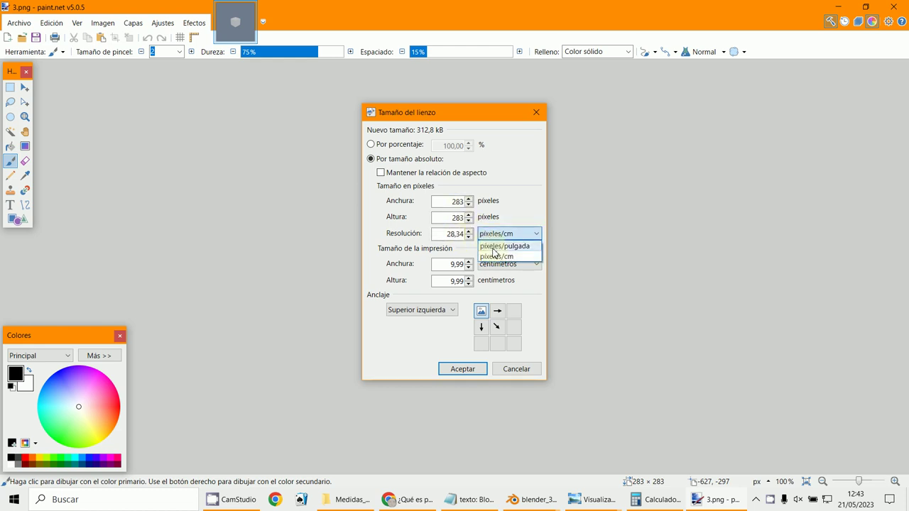
left_click(493, 249)
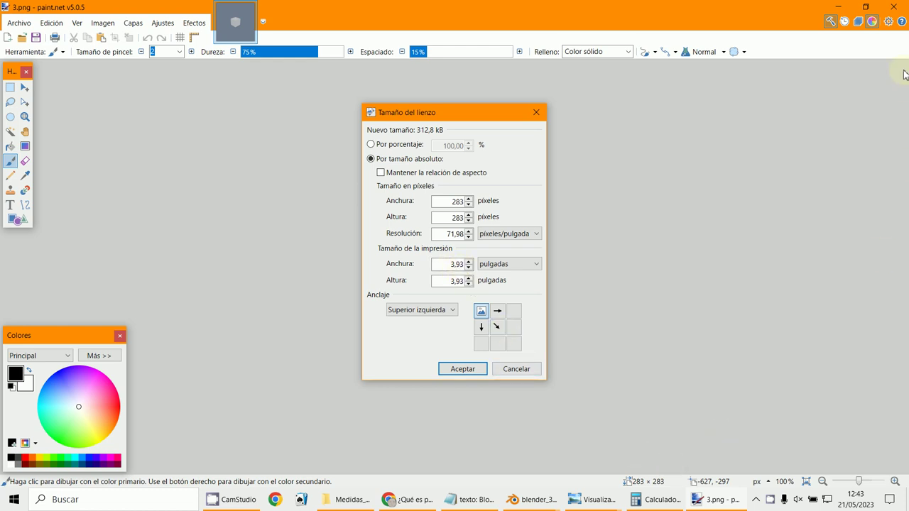
- Close the Canvas Size dialog without resizing the image
left_click(887, 12)
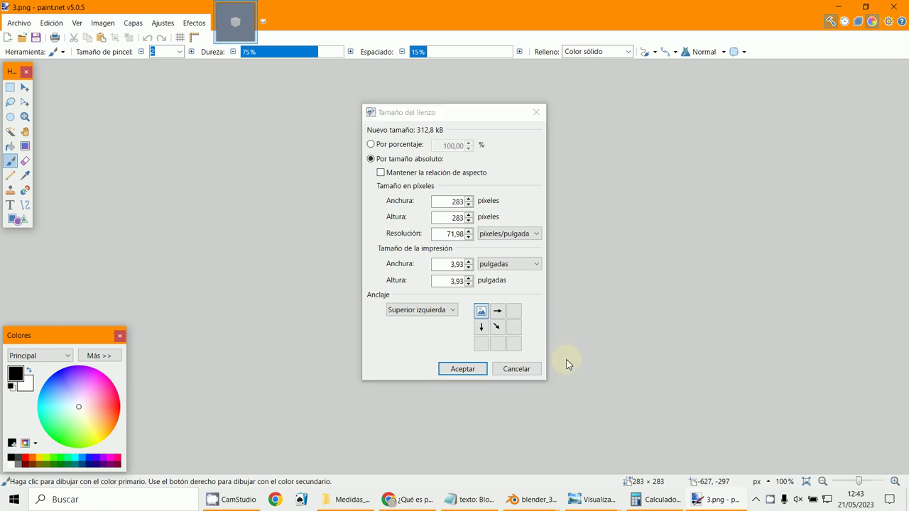
left_click(462, 369)
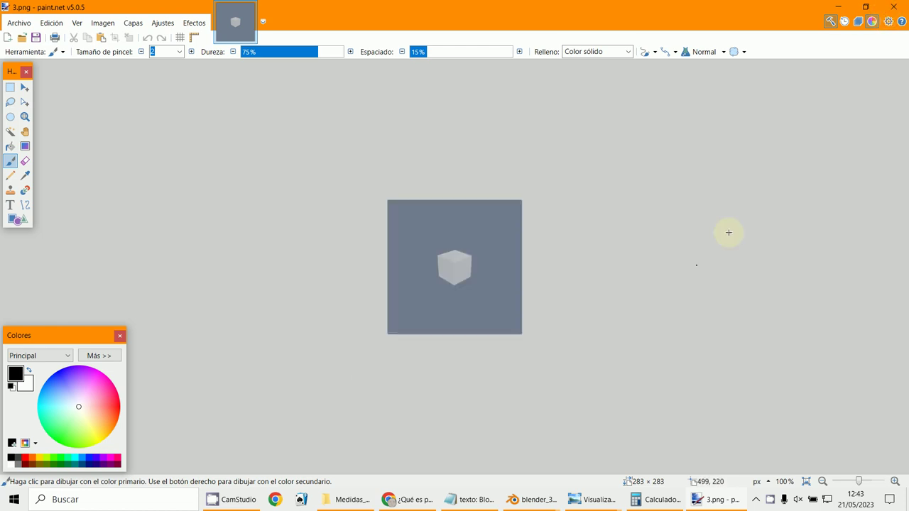
left_click(893, 6)
- Insert the 3 cube render into a new LibreOffice Writer document, measuring 3,93 × 3,93
double_click(781, 292)
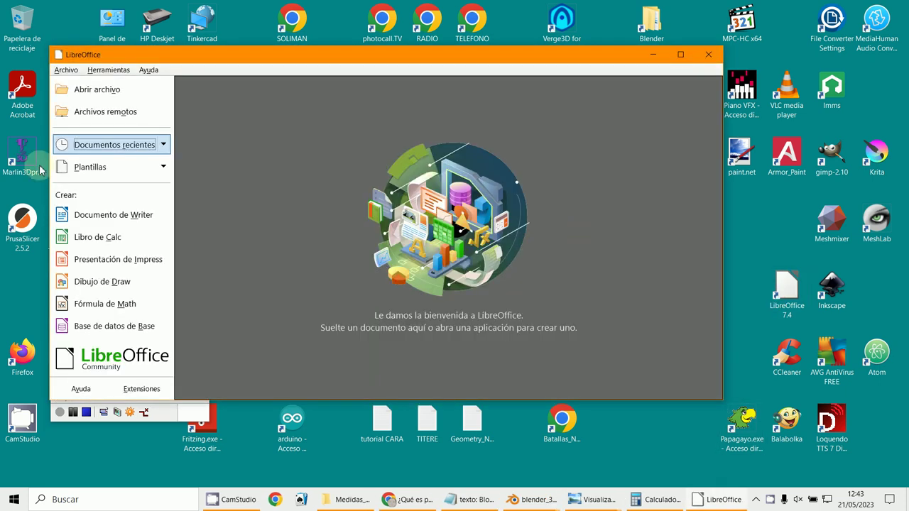
left_click(98, 219)
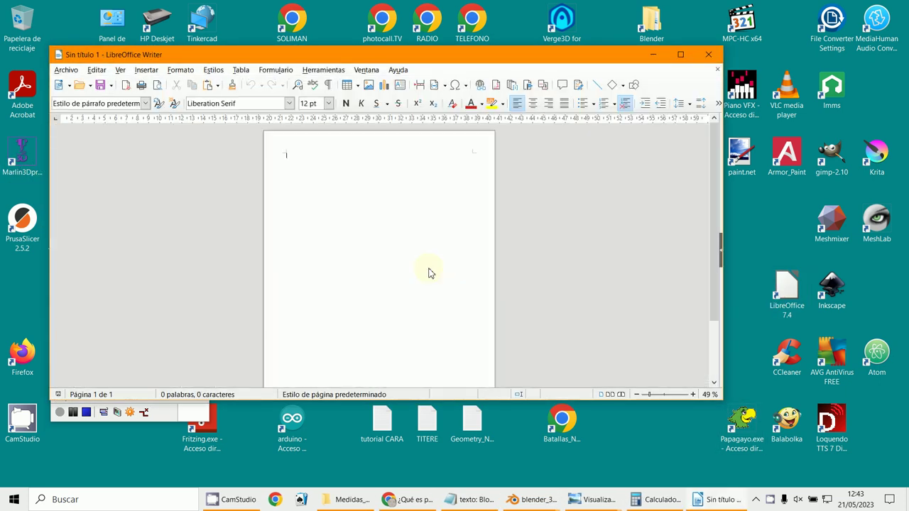
left_click(146, 69)
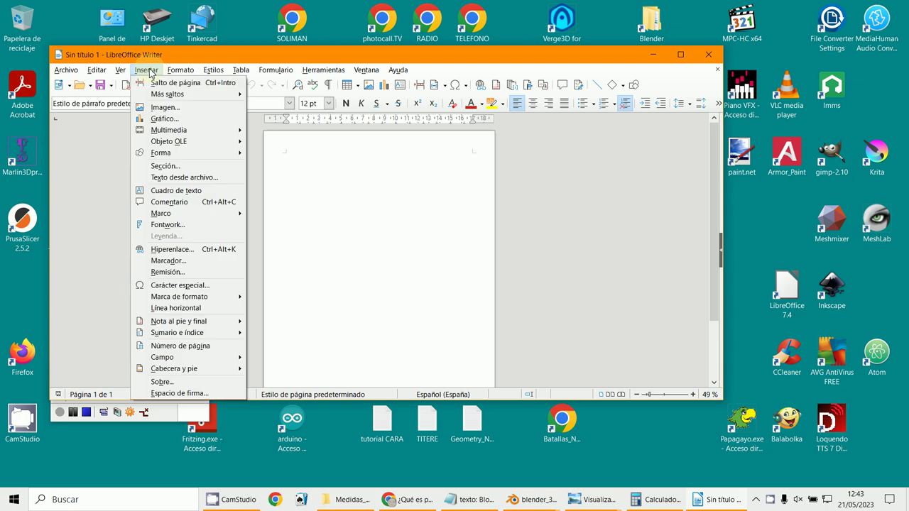
key("Escape")
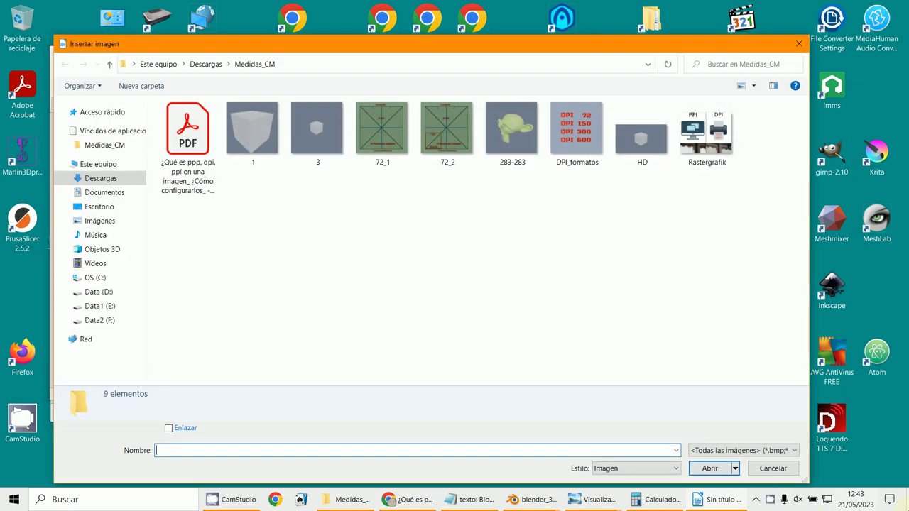
double_click(320, 139)
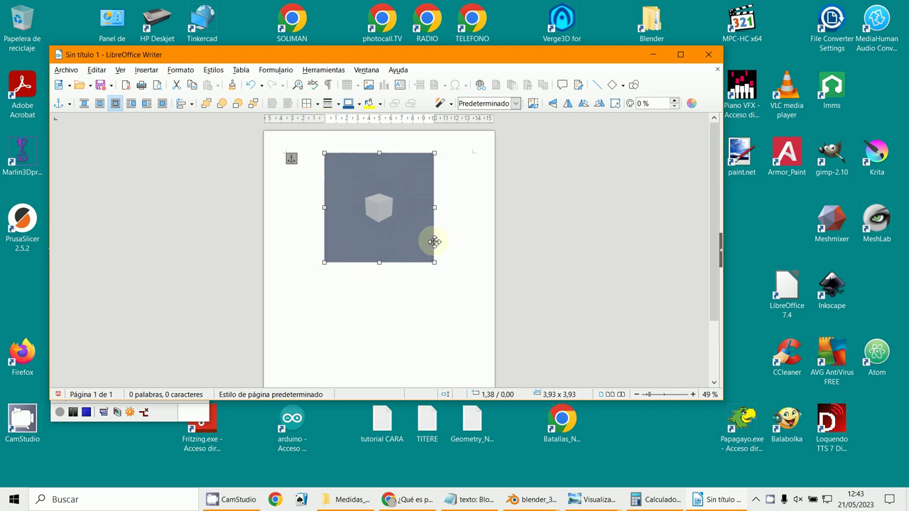
- Bring the main Blender window back to the front
left_click(534, 499)
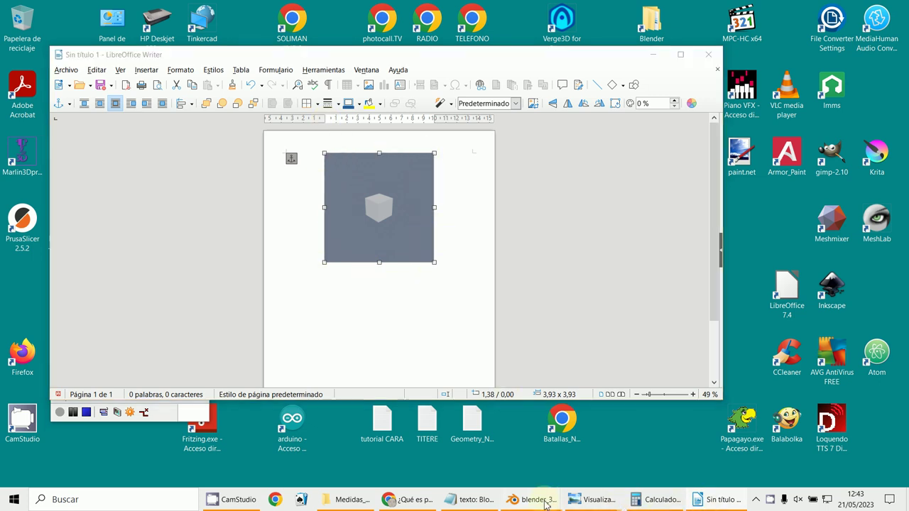
left_click(517, 497)
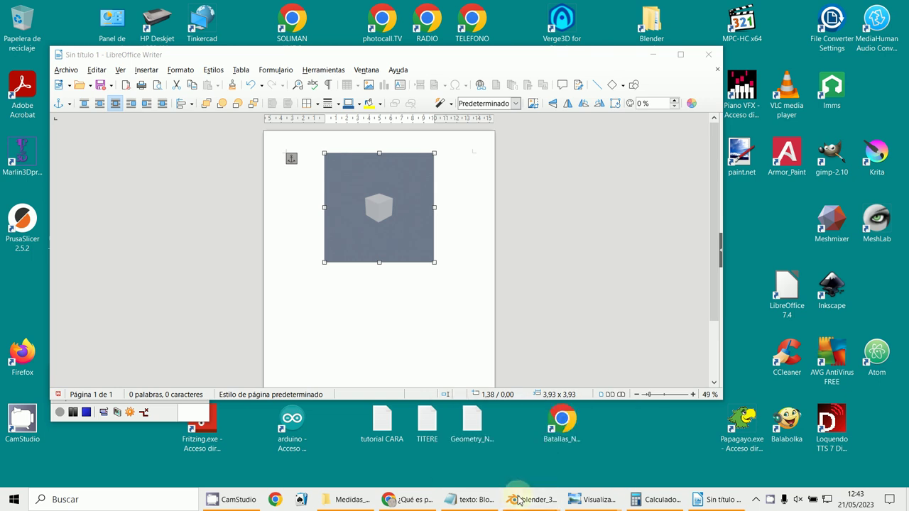
left_click(519, 498)
left_click(502, 450)
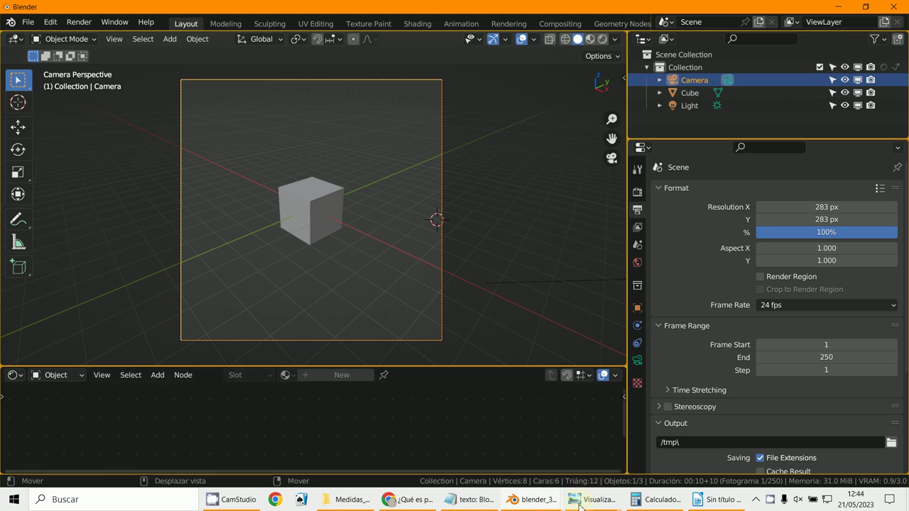
- Close the Writer document without saving
left_click(694, 506)
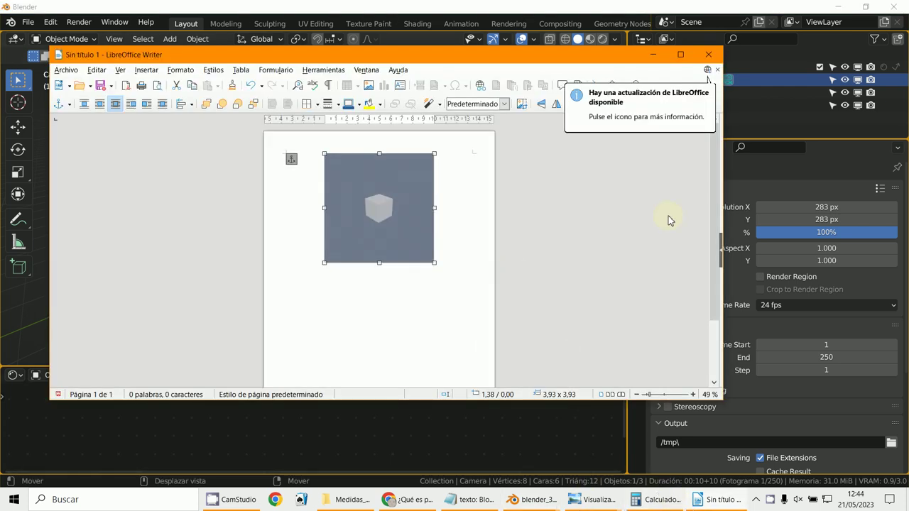
left_click(706, 56)
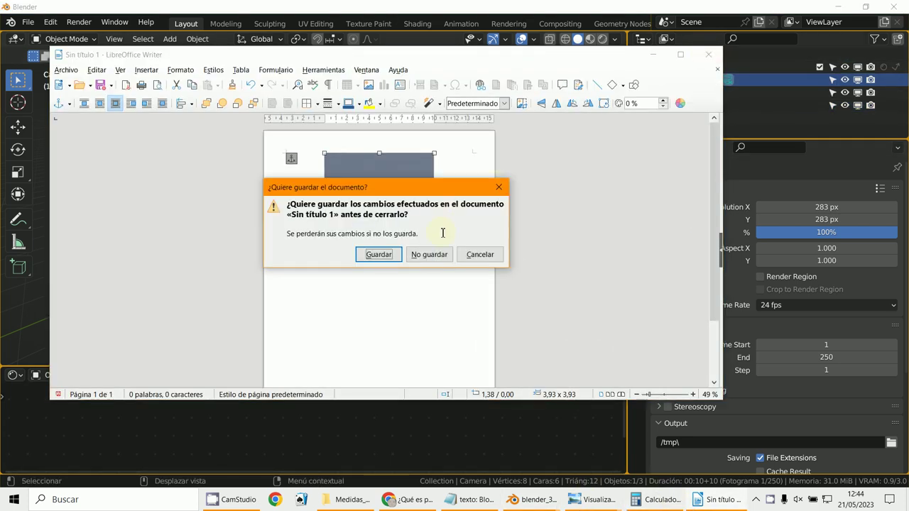
left_click(429, 256)
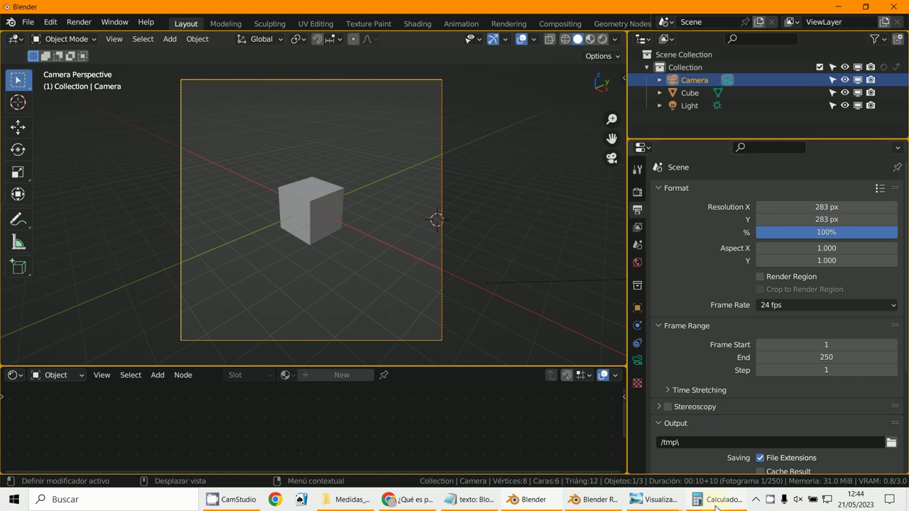
- Bring the calculator over Blender, clear it to 0 and move it right
mouse_move(715, 499)
left_click(717, 433)
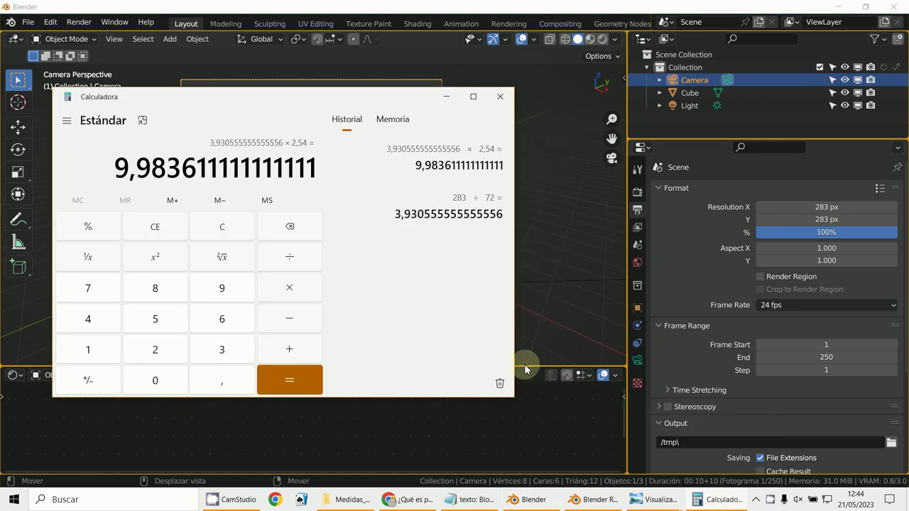
left_click(237, 228)
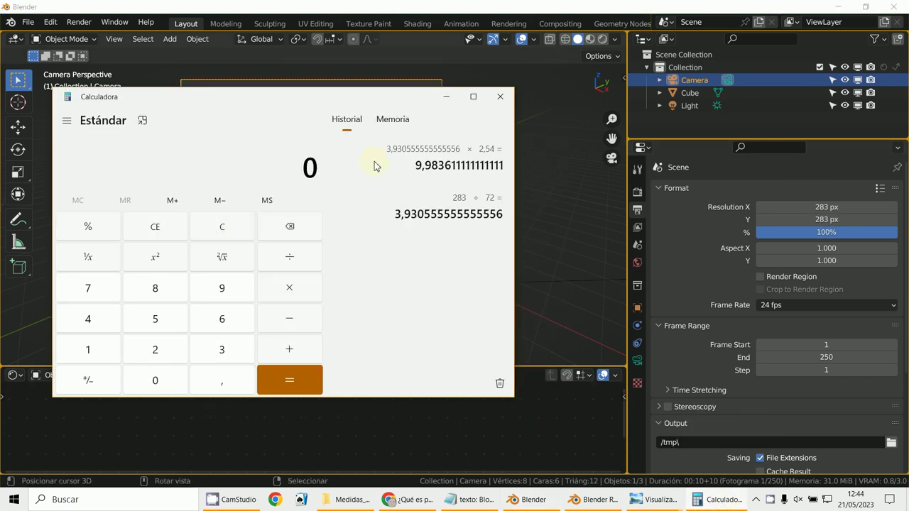
left_click_drag(280, 96, 390, 90)
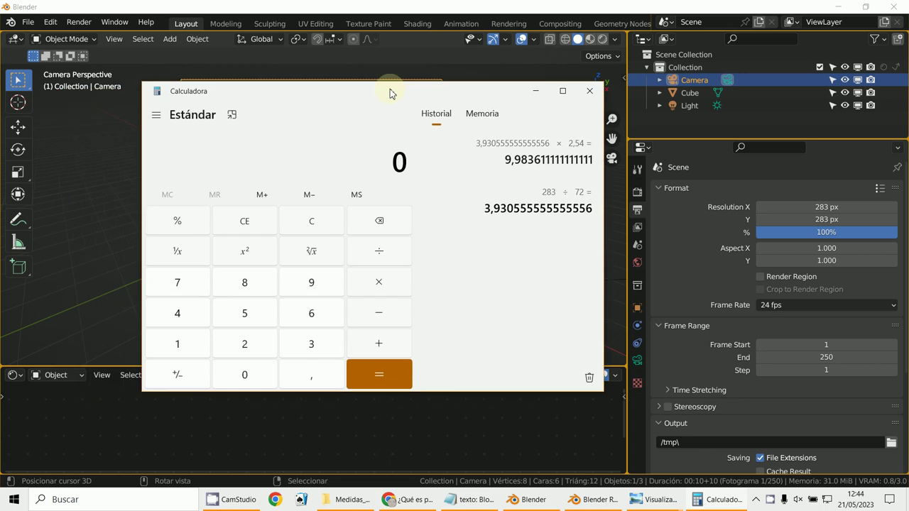
- Review the 283/72*2,54 centimetre note in Notepad, then start 18 ÷ in Calculator
left_click(454, 499)
scroll(494, 412, "down", 1)
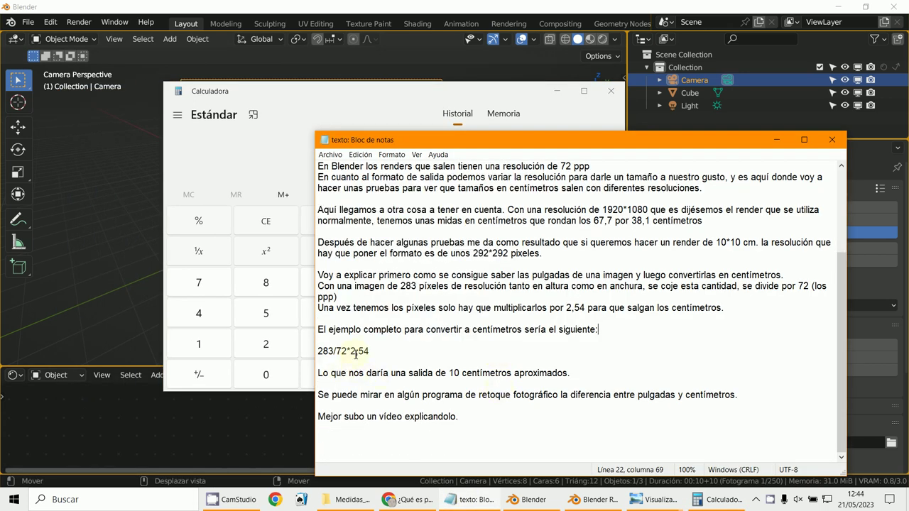
left_click_drag(490, 140, 707, 203)
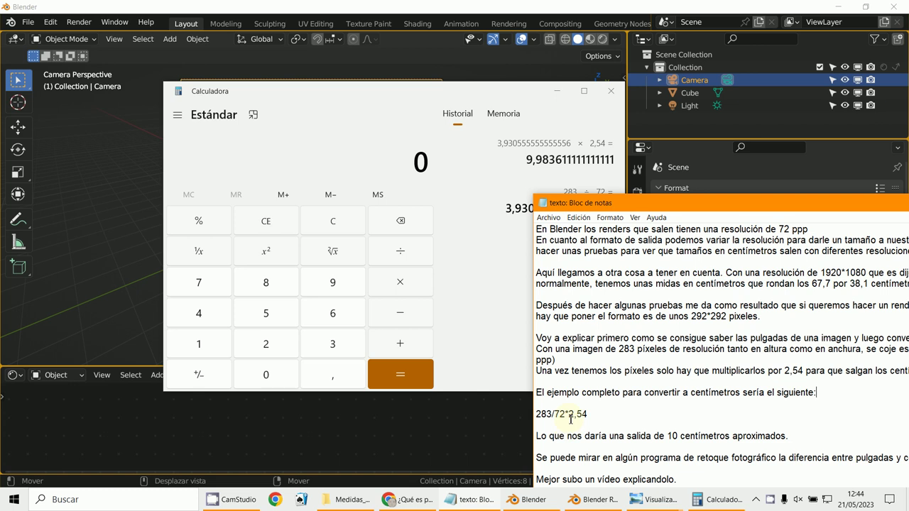
left_click(210, 343)
left_click(266, 288)
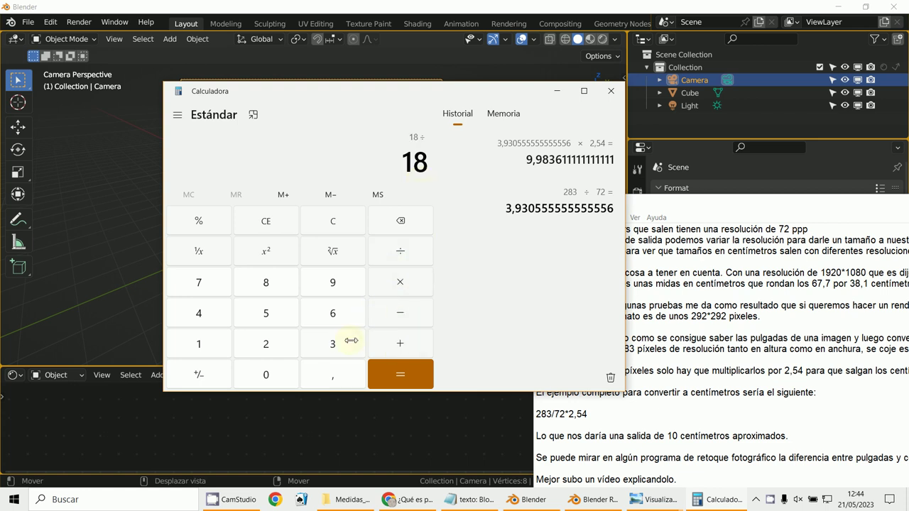
- Finish dividing 18 by 2,54 to get 7,0866
left_click(274, 345)
left_click(321, 377)
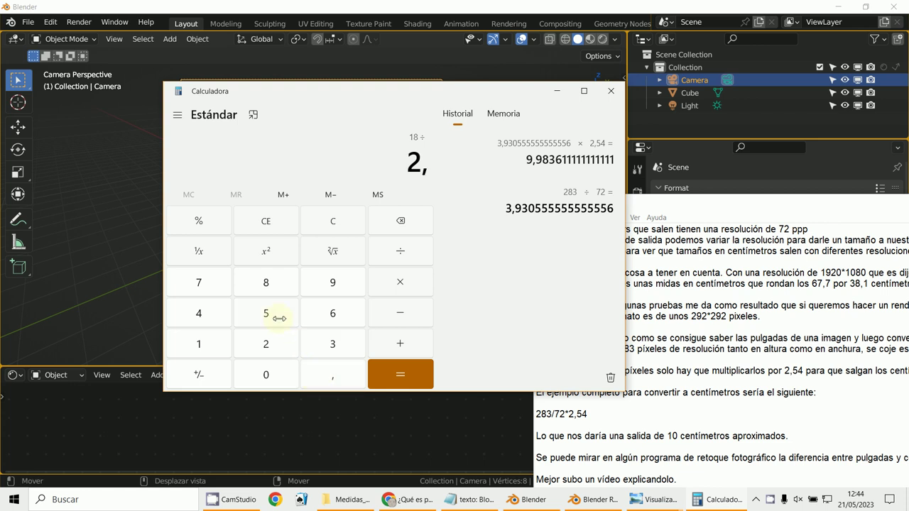
left_click(277, 318)
left_click(209, 308)
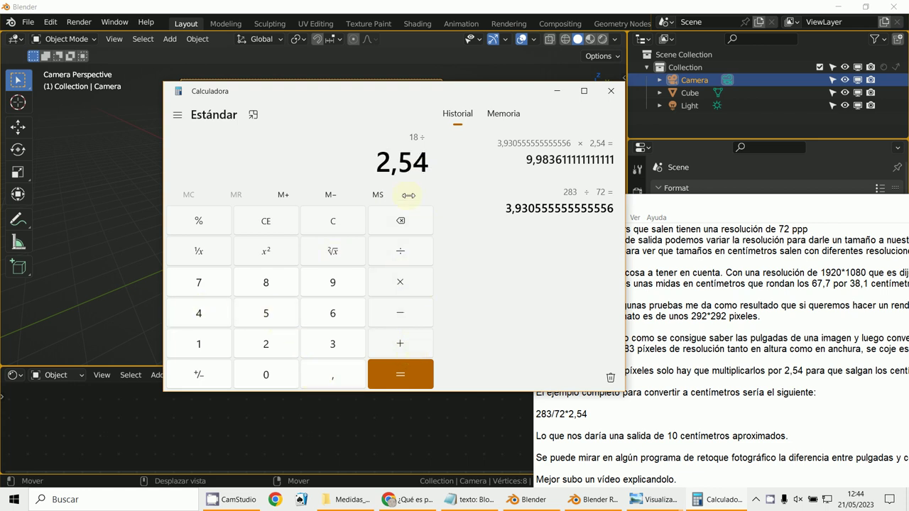
left_click(407, 369)
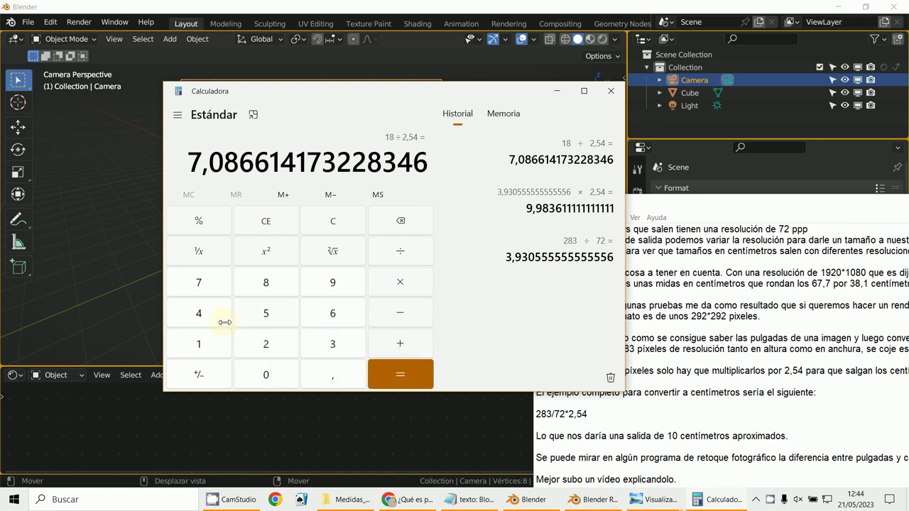
- Square 7,08 to get 50,1264 and begin subtracting from it
left_click(228, 292)
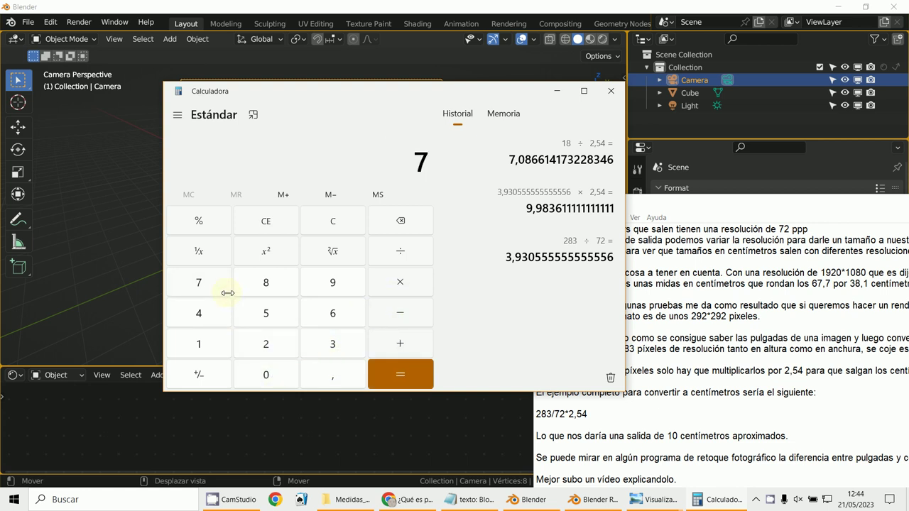
left_click(333, 379)
left_click(279, 371)
left_click(267, 284)
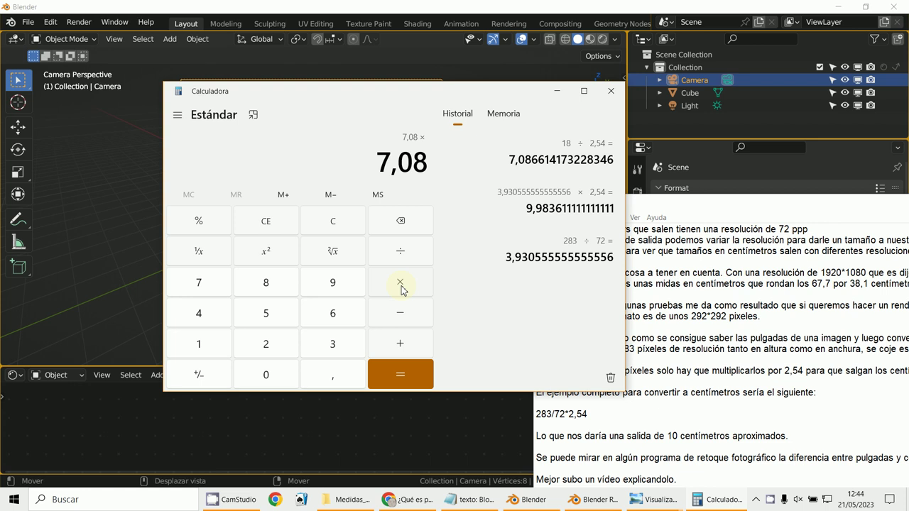
left_click(401, 377)
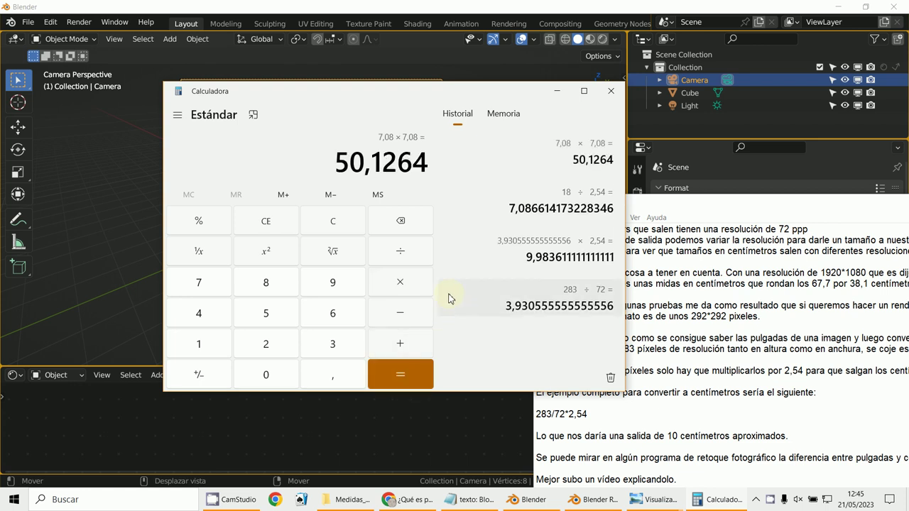
left_click(376, 315)
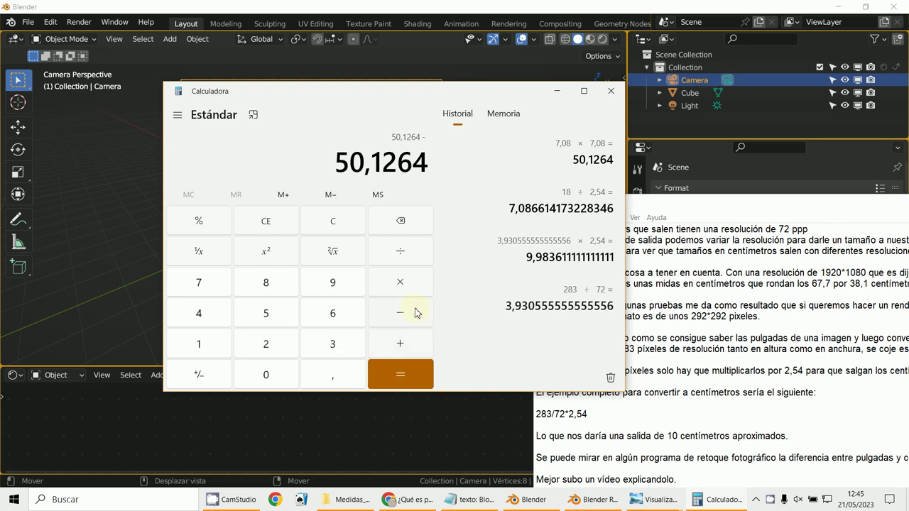
- Clear Calculator and compute 18 ÷ 2,54, ready to multiply
left_click(332, 223)
left_click(199, 353)
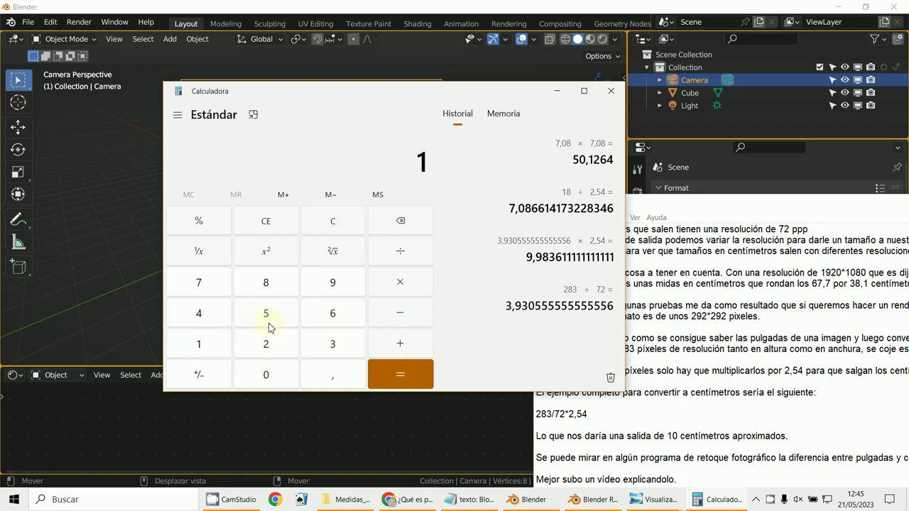
left_click(270, 286)
left_click(271, 346)
left_click(333, 380)
left_click(267, 316)
left_click(203, 314)
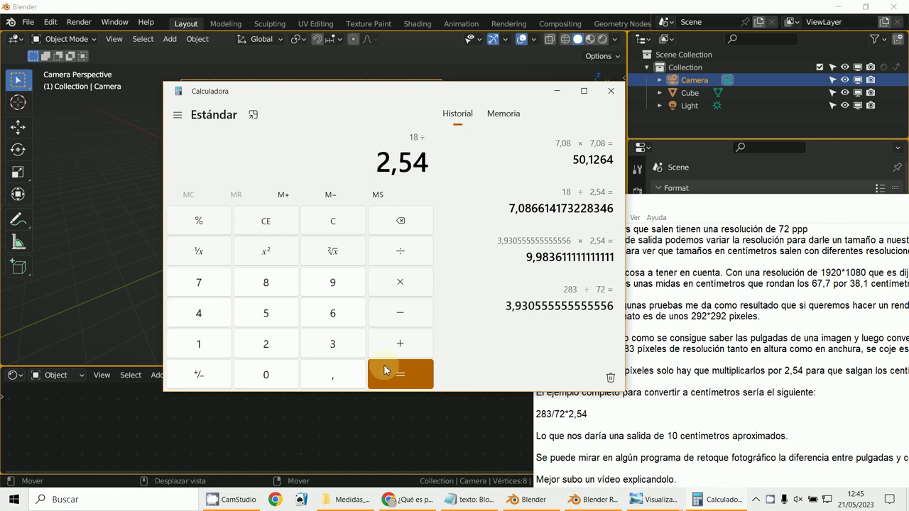
left_click(410, 284)
- Multiply by 72, correcting a mistaken 70, to get 510,236 pixels
left_click(208, 290)
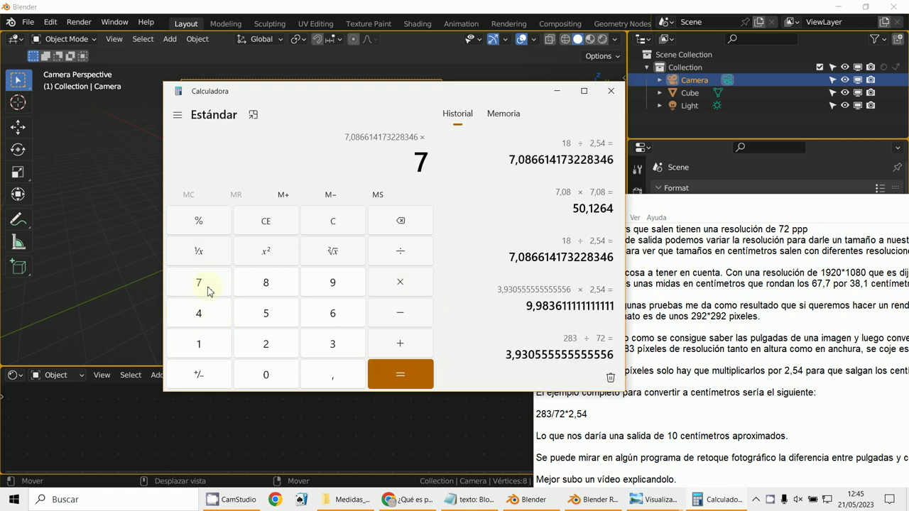
left_click(277, 368)
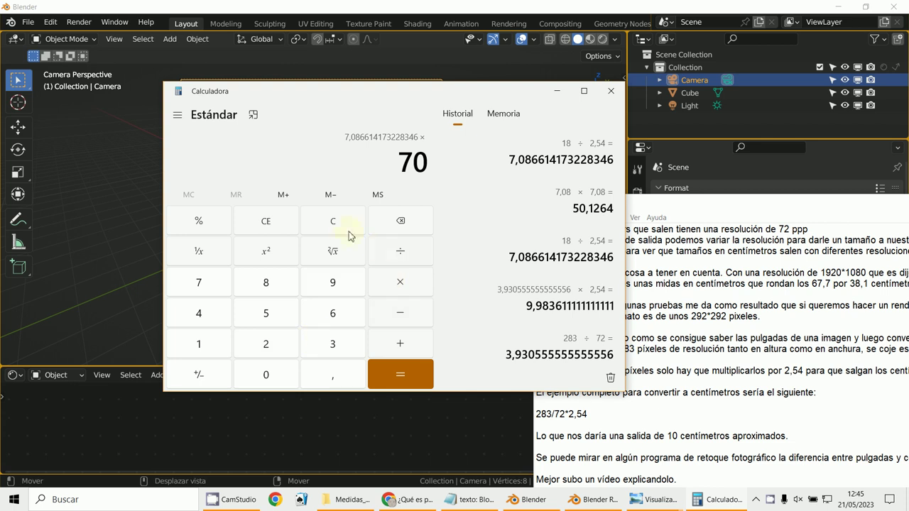
left_click(282, 225)
left_click(207, 285)
left_click(273, 348)
left_click(398, 377)
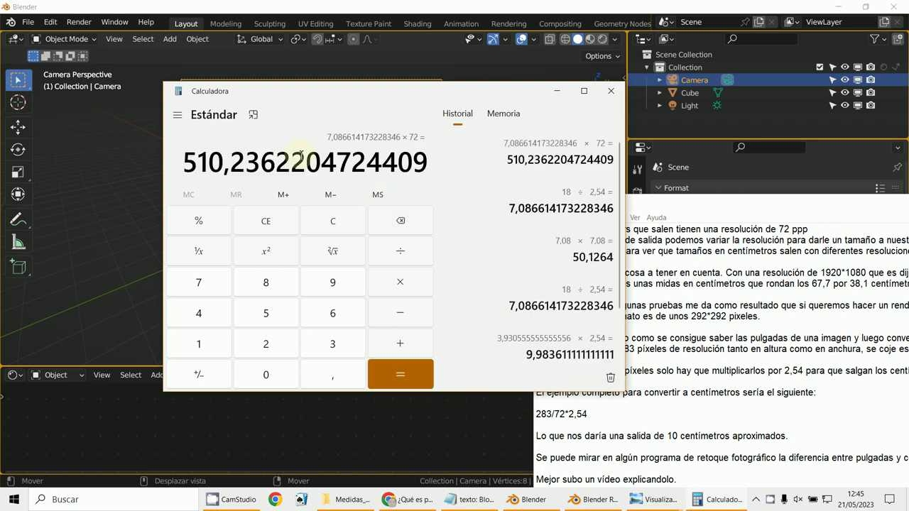
double_click(229, 163)
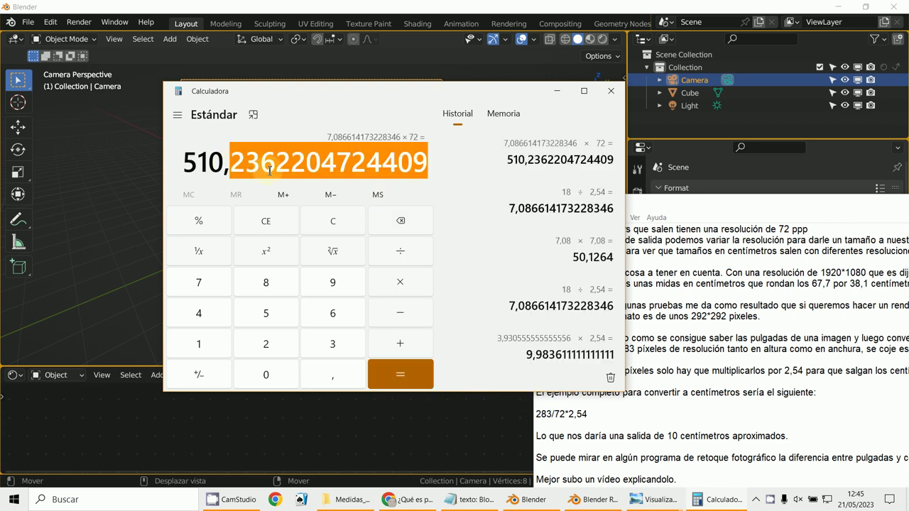
left_click(542, 505)
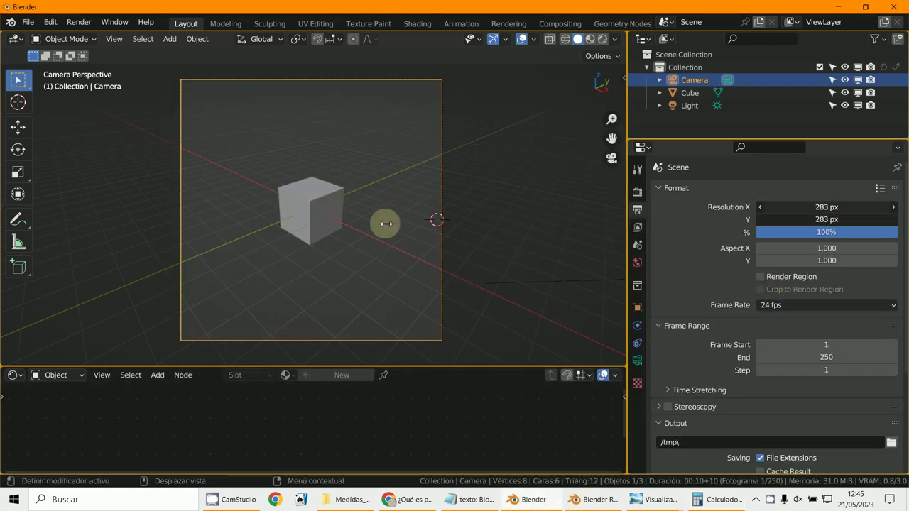
- Set the render resolution to 510 × 510 px and render the cube
left_click(844, 209)
type("510")
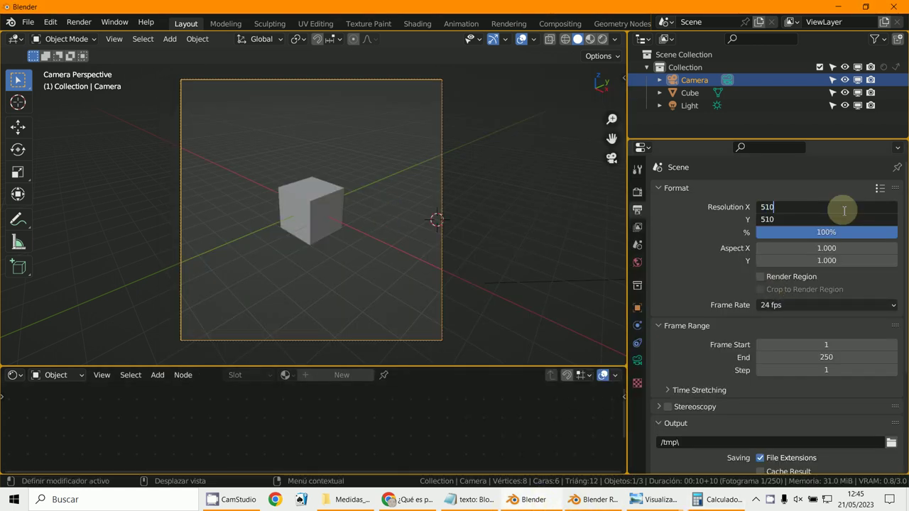
key("Return")
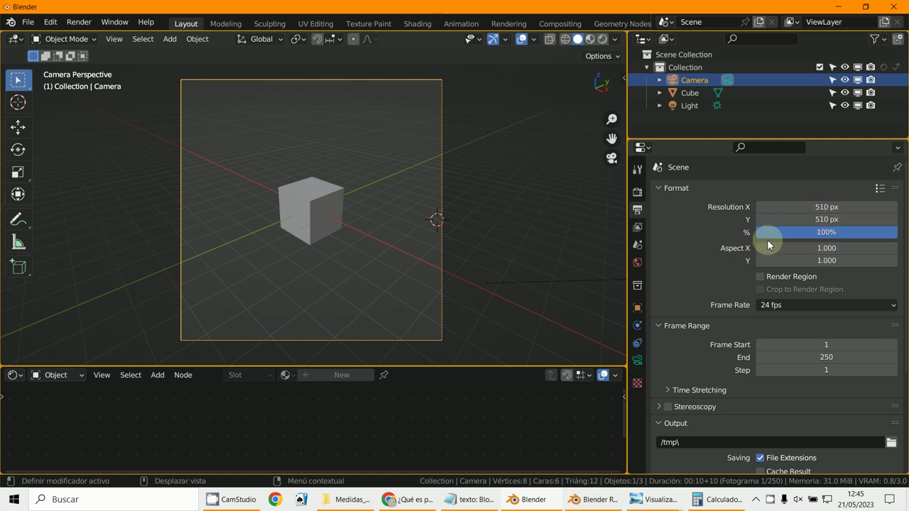
key("F12")
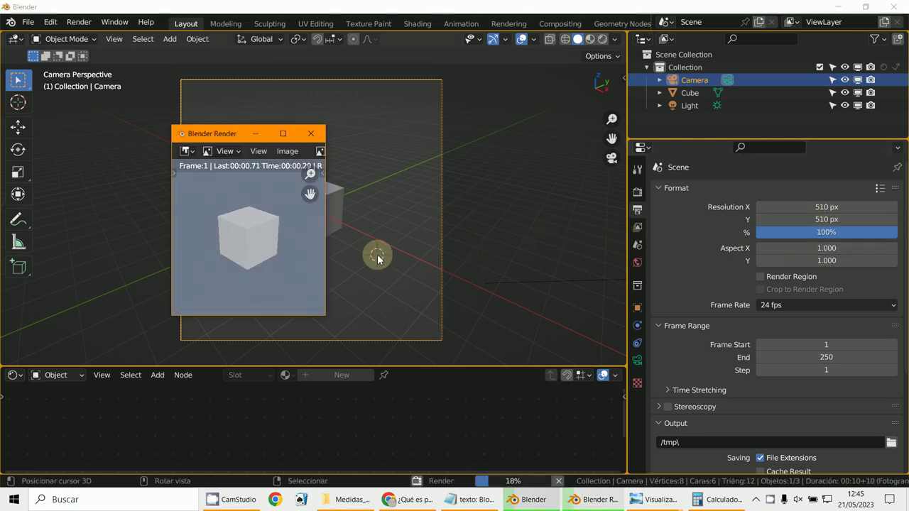
- Save the rendered image as 18.png in the Medidas_CM folder
left_click(281, 155)
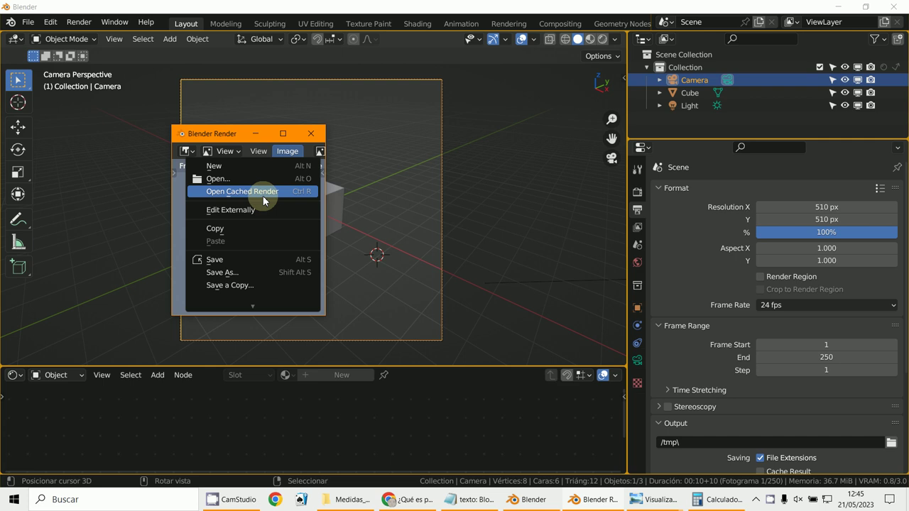
left_click(239, 273)
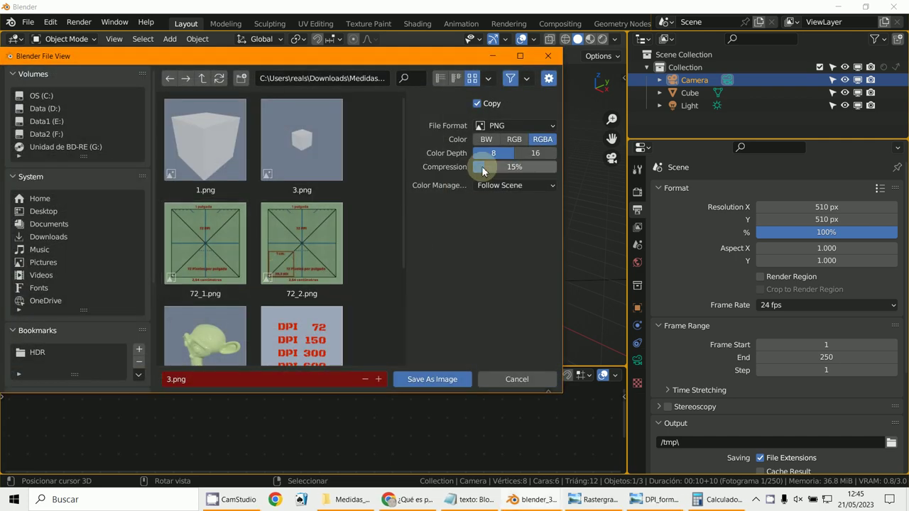
left_click(171, 380)
left_click_drag(172, 379, 160, 381)
type("18")
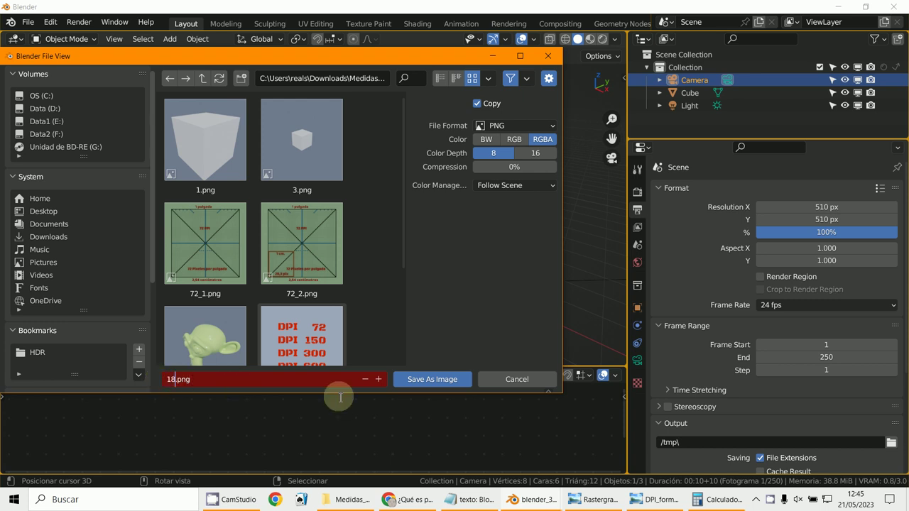
left_click(435, 379)
left_click(435, 379)
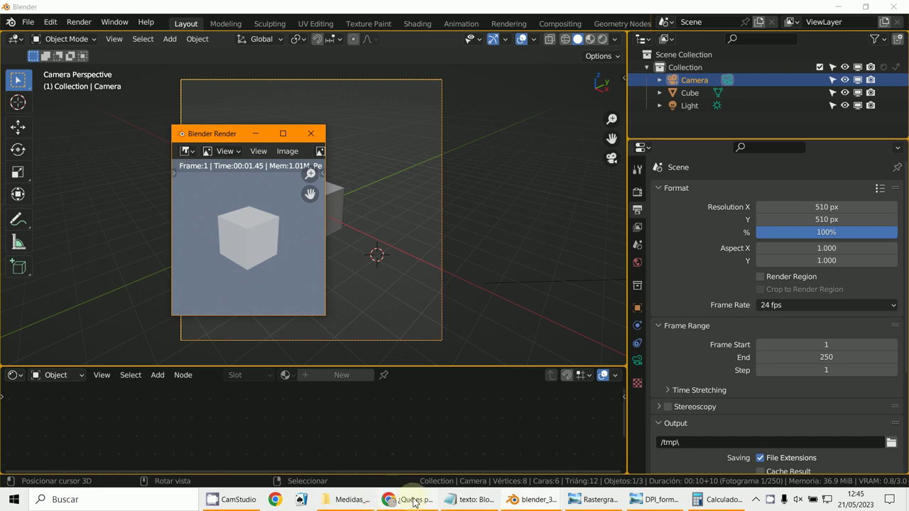
left_click(347, 500)
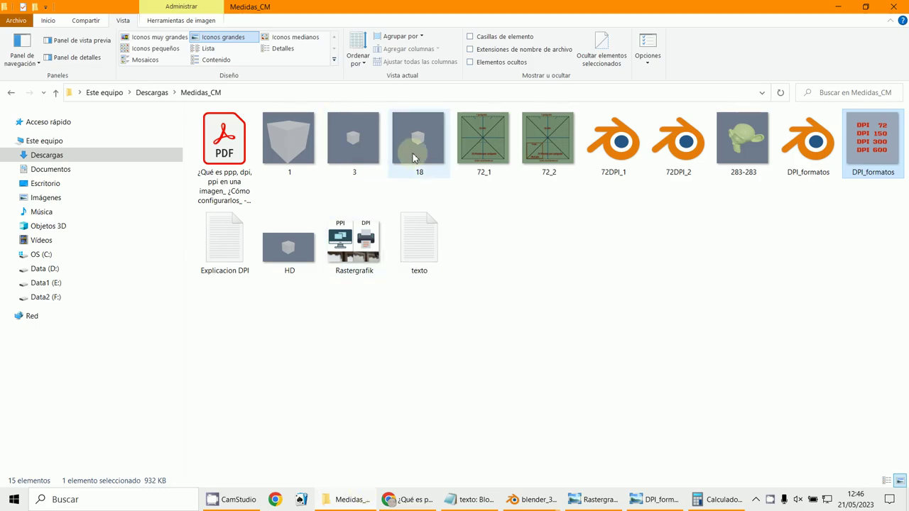
- Show Medidas_CM in Details view, listing 18.png at 510 × 510 px and 72 ppp
right_click(414, 144)
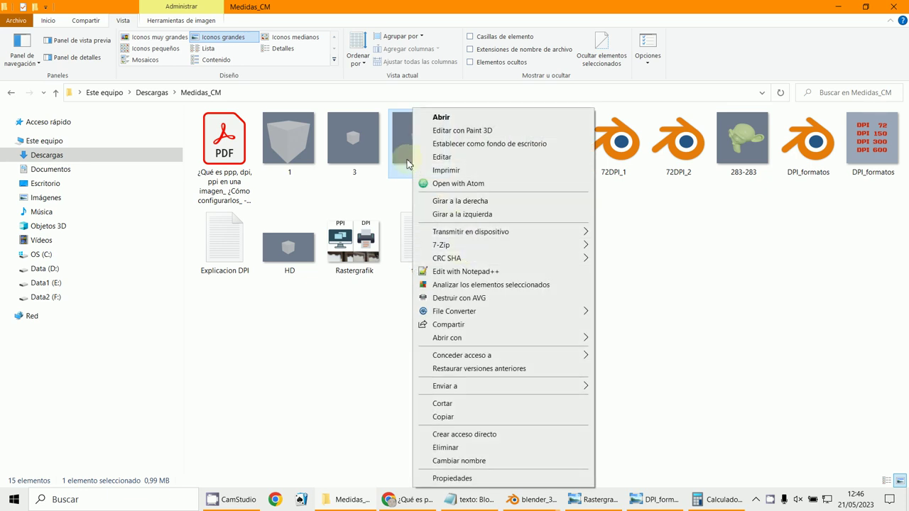
left_click(277, 50)
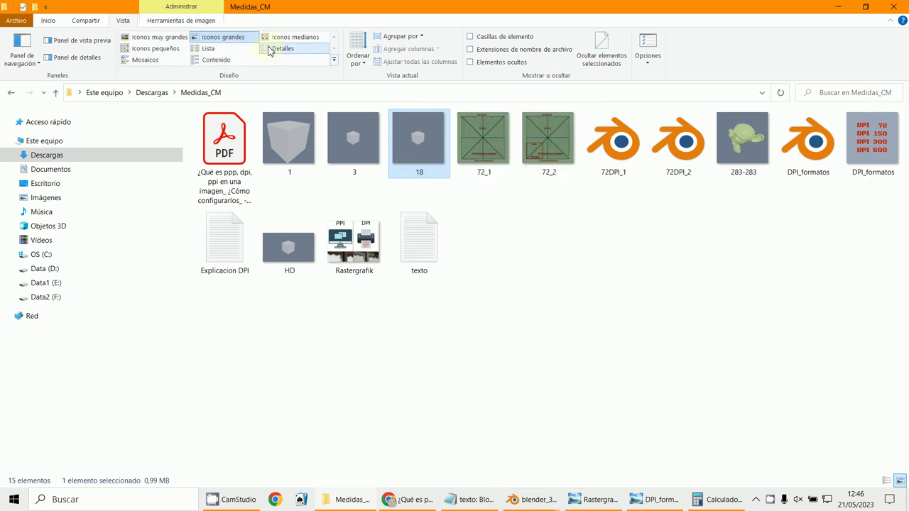
left_click(277, 50)
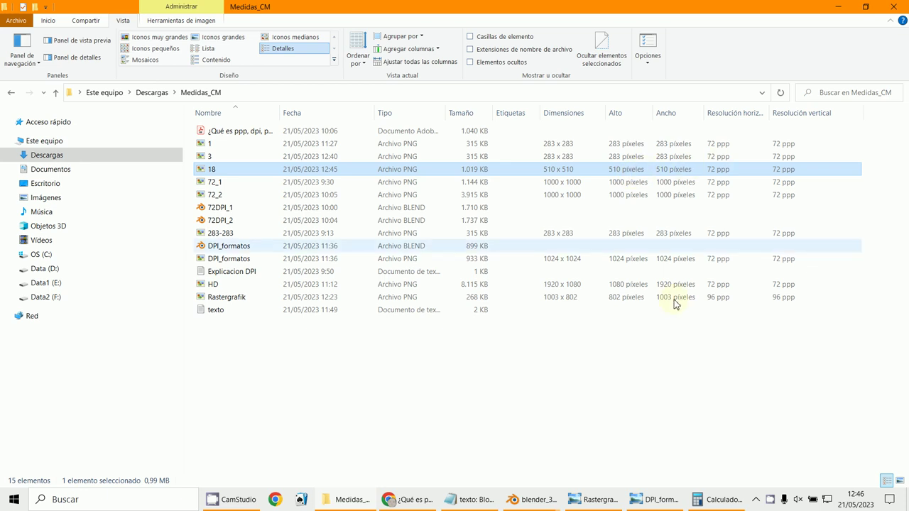
left_click(724, 501)
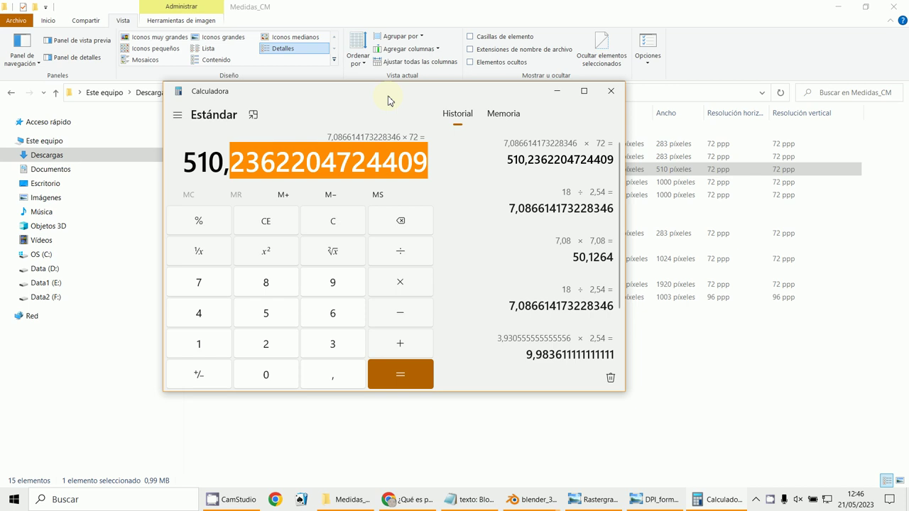
- Compute 510 ÷ 72 × 2,54 to get about 17,99 cm
left_click_drag(387, 99, 341, 247)
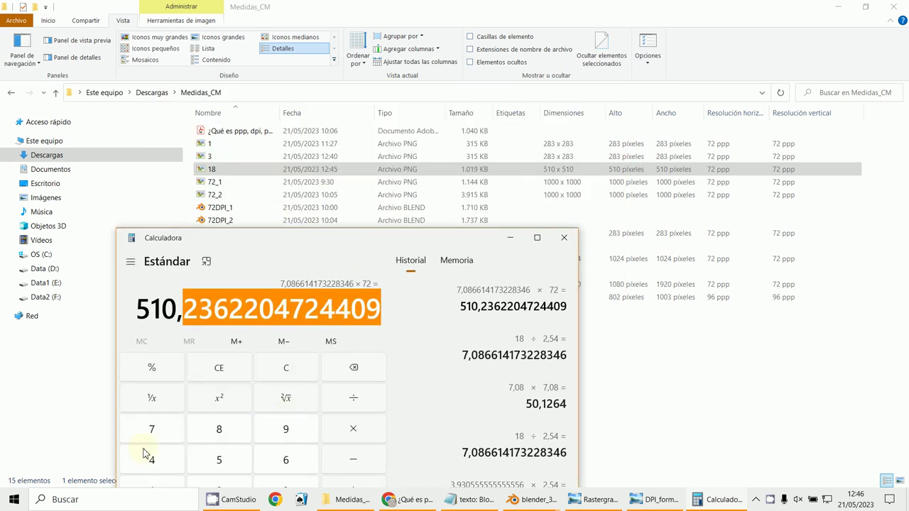
left_click(284, 376)
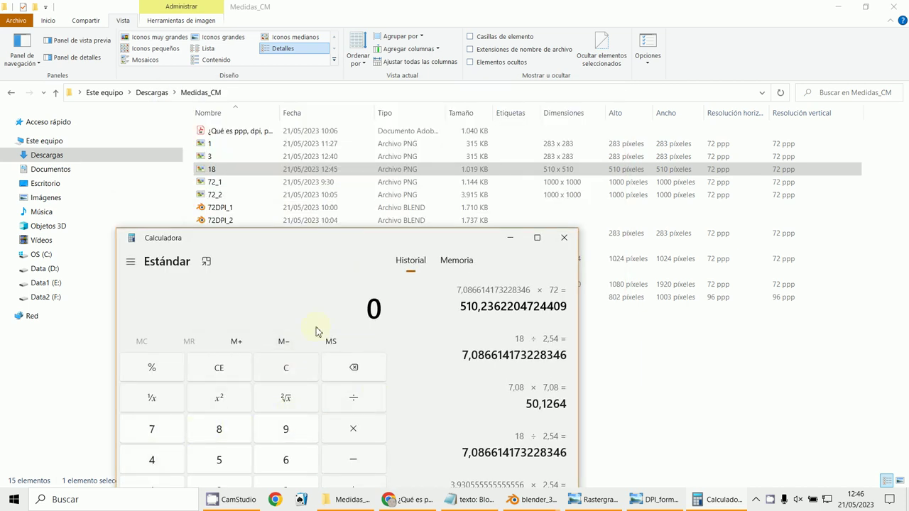
left_click_drag(299, 246, 275, 157)
left_click(199, 369)
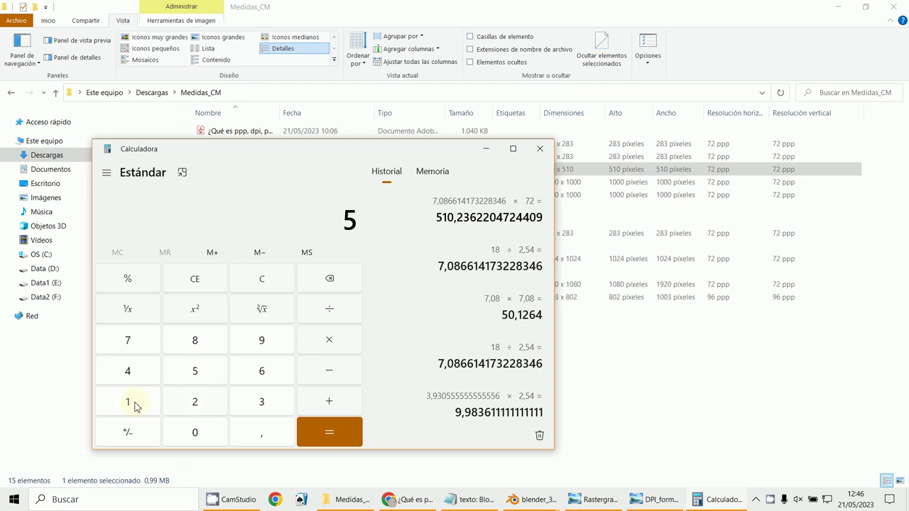
left_click(118, 408)
left_click(178, 436)
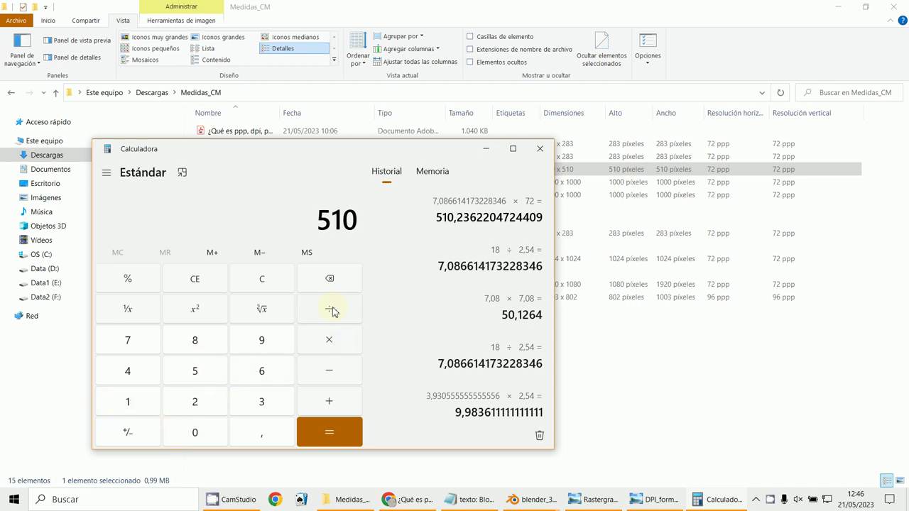
left_click(128, 346)
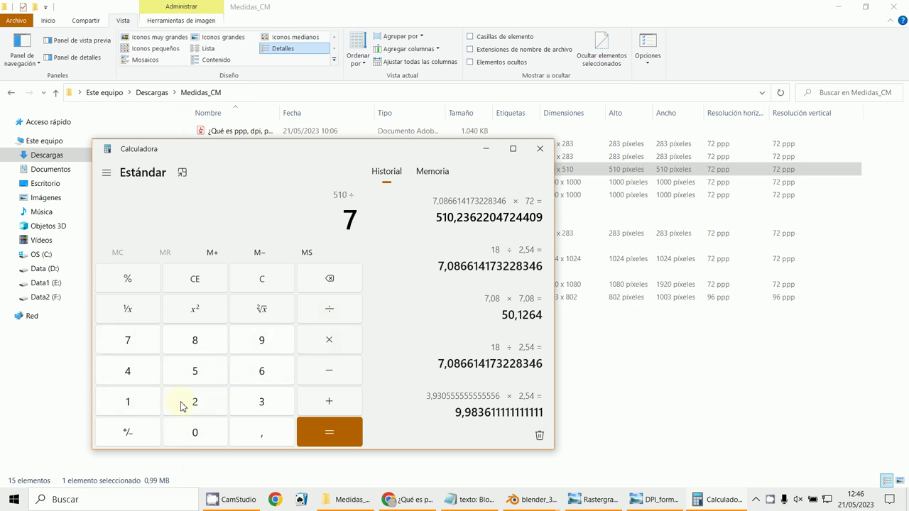
left_click(333, 345)
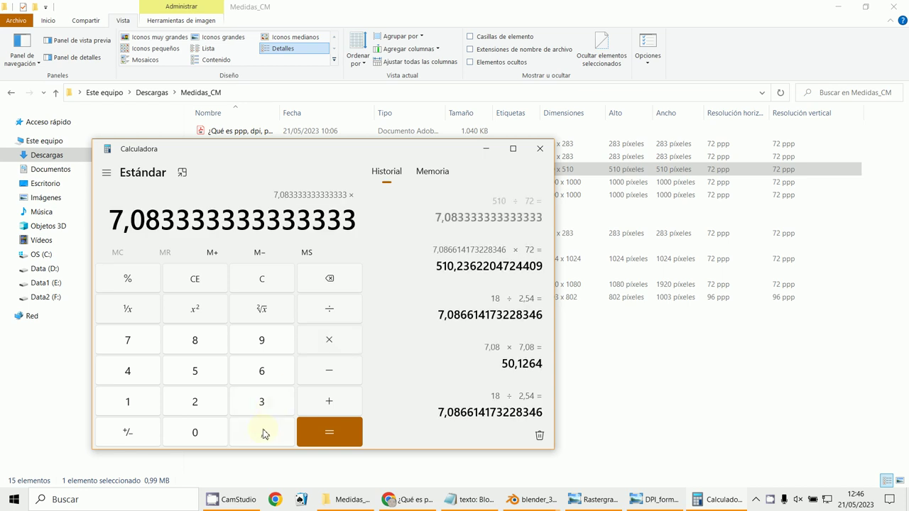
left_click(199, 412)
left_click(250, 435)
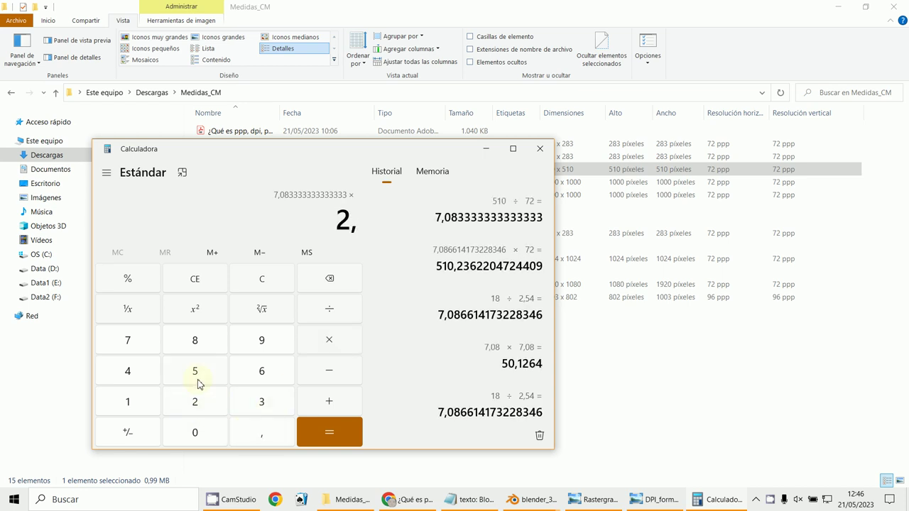
left_click(196, 371)
left_click(145, 371)
left_click(326, 438)
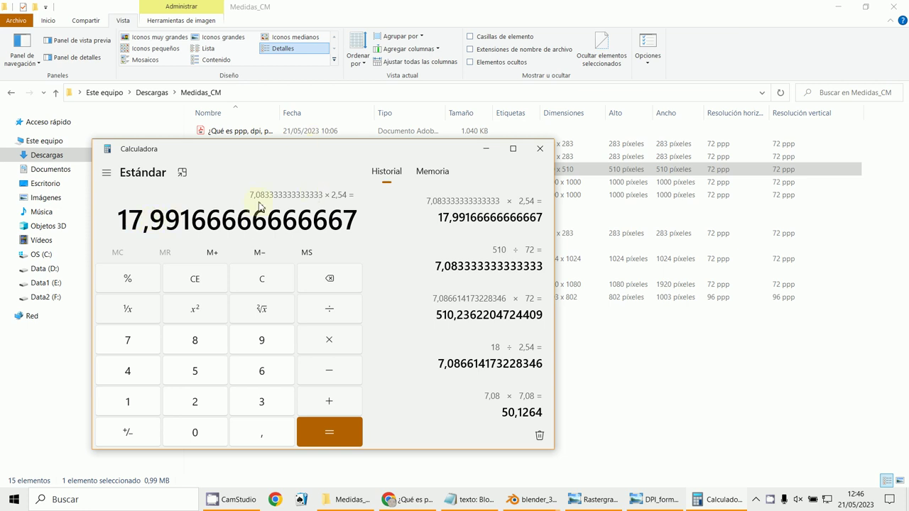
- Compare the result with the 18.png row in Explorer, then return to Blender
left_click_drag(276, 152, 288, 260)
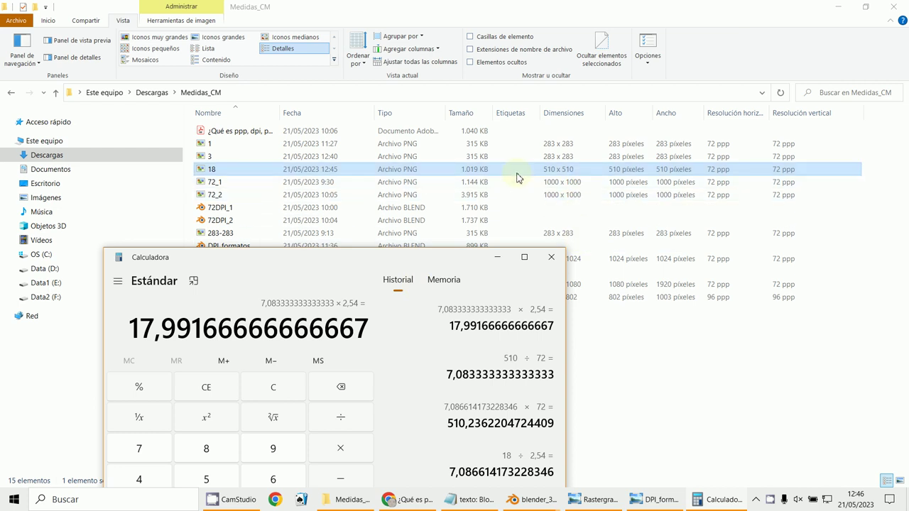
left_click(583, 169)
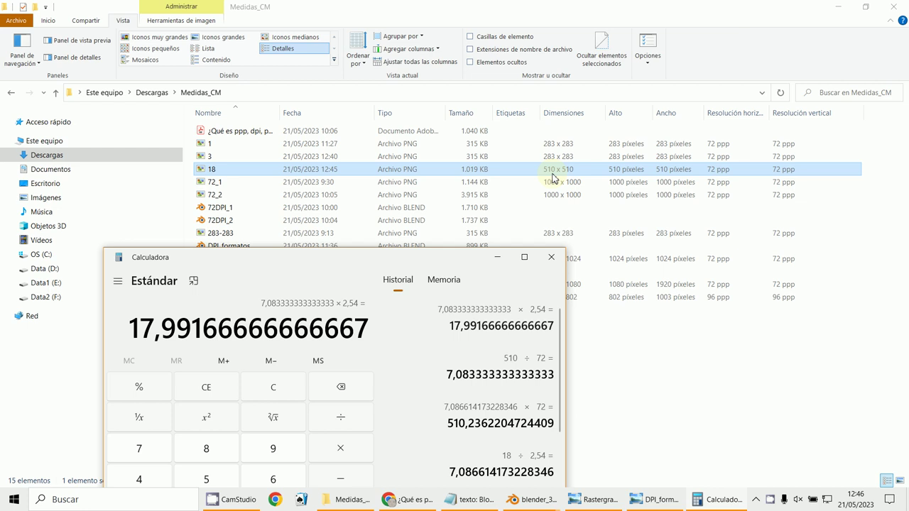
left_click(559, 419)
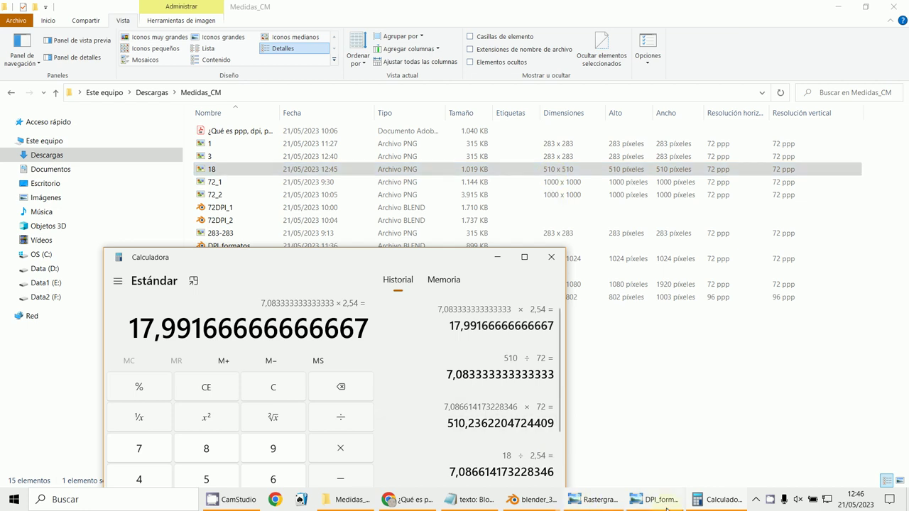
mouse_move(531, 500)
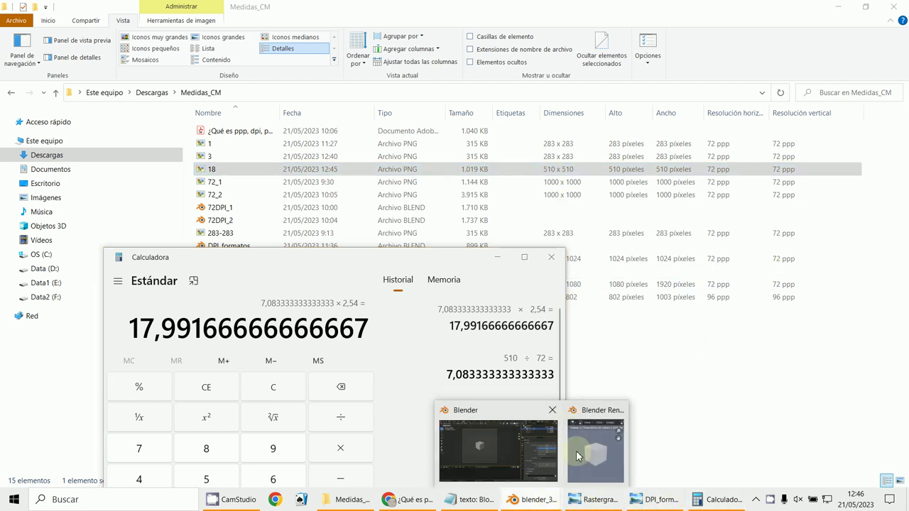
left_click(521, 447)
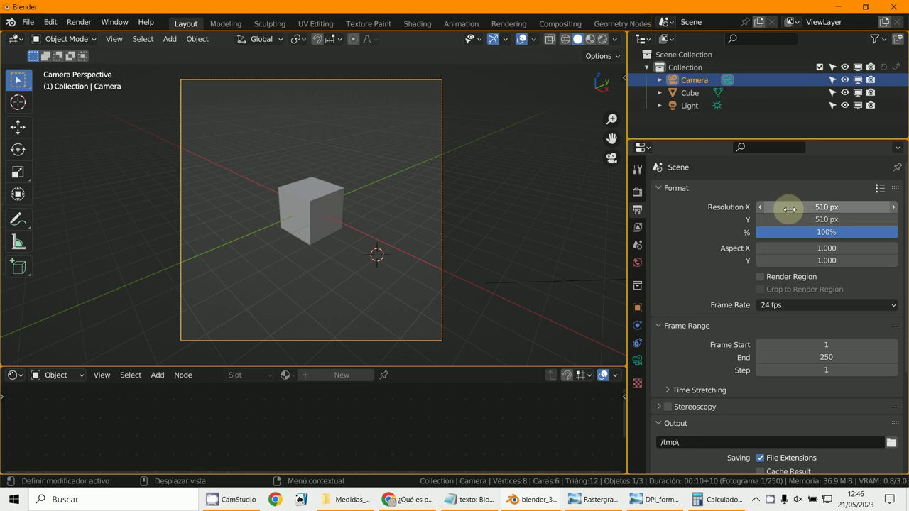